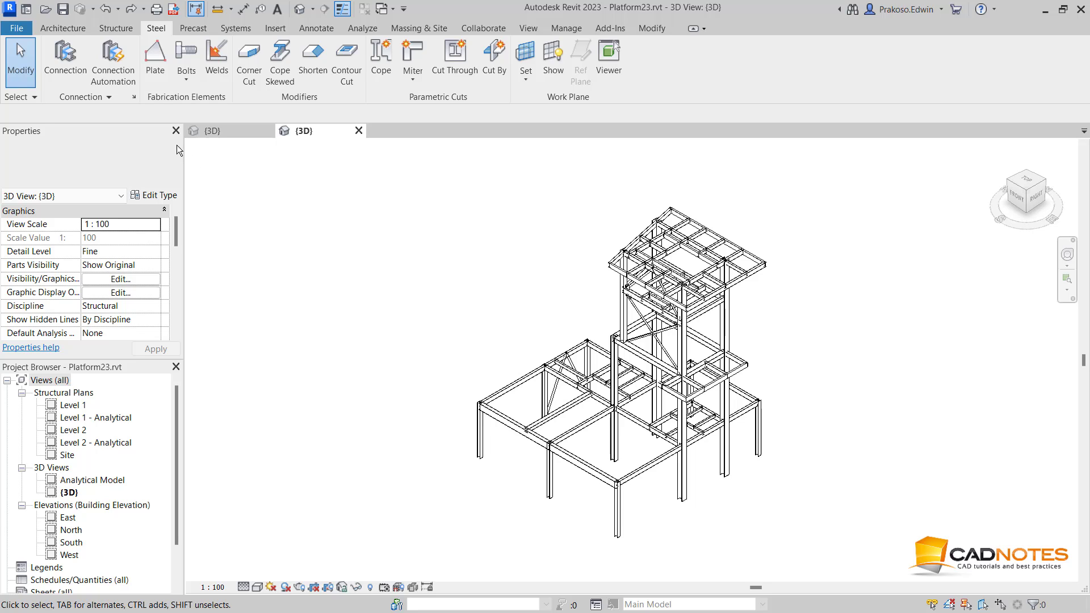
- Open Steel Connection Automation beside the visible model and open the Base Plate script
{"action": "left_click", "coordinate": [117, 74]}
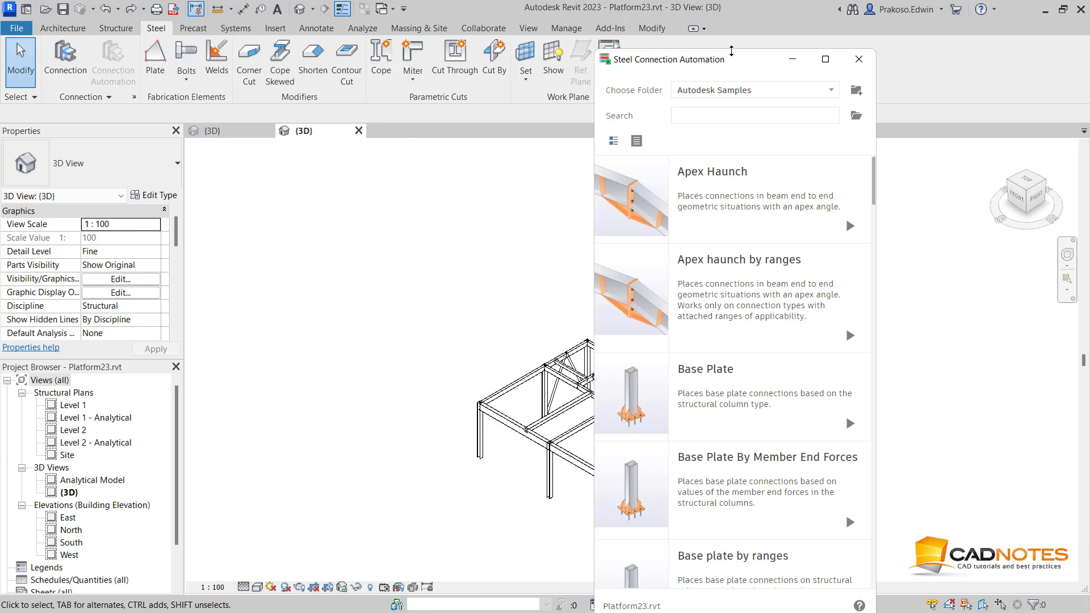
{"action": "left_click_drag", "start_coordinate": [757, 161], "coordinate": [837, 67]}
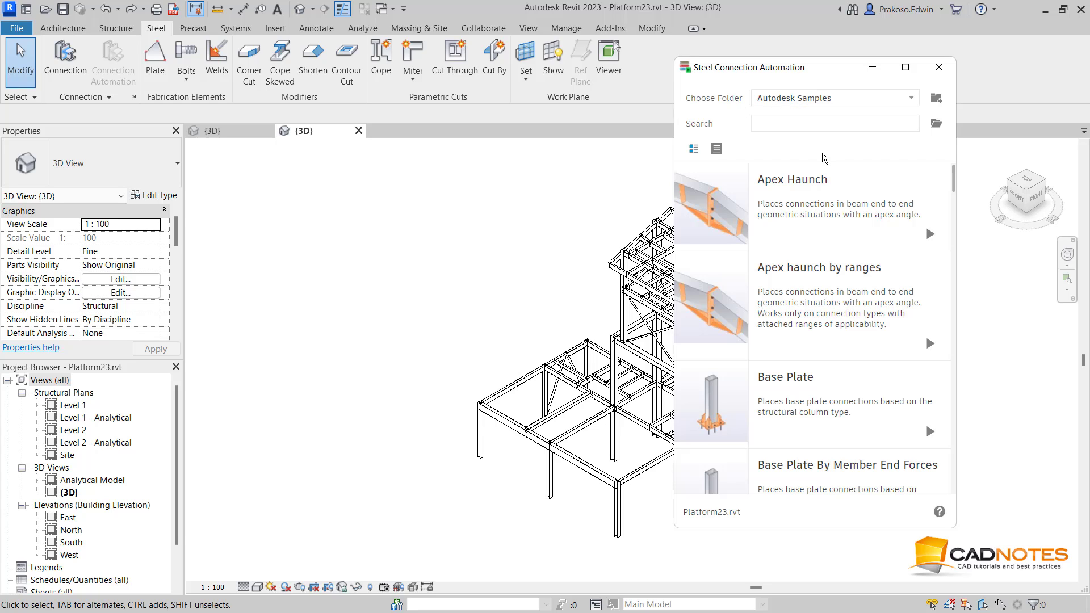
{"action": "middle_click_drag", "start_coordinate": [562, 233], "coordinate": [402, 212]}
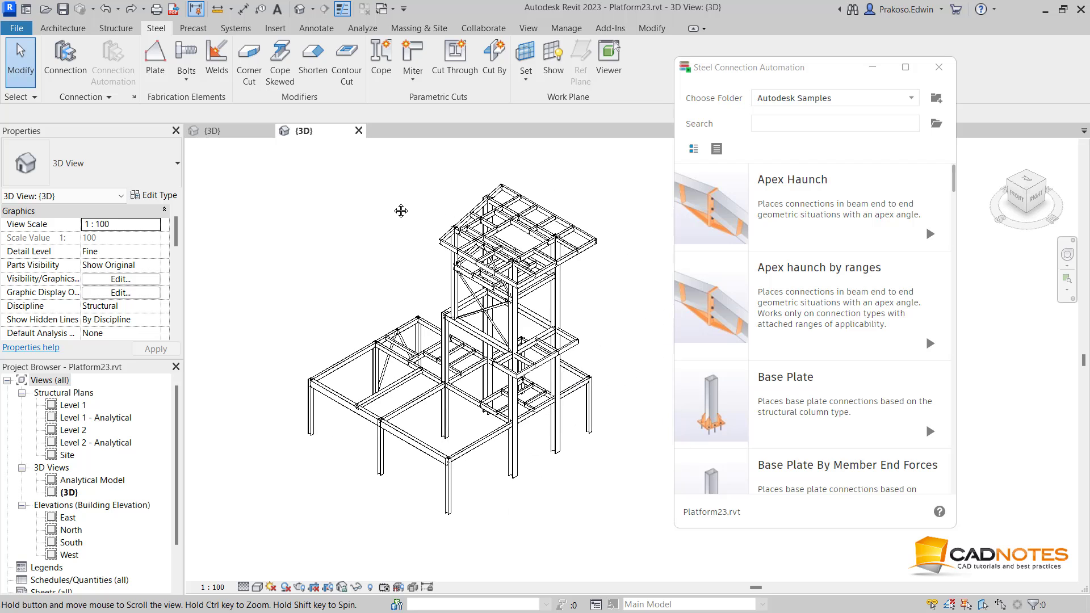
{"action": "mouse_move", "coordinate": [798, 400]}
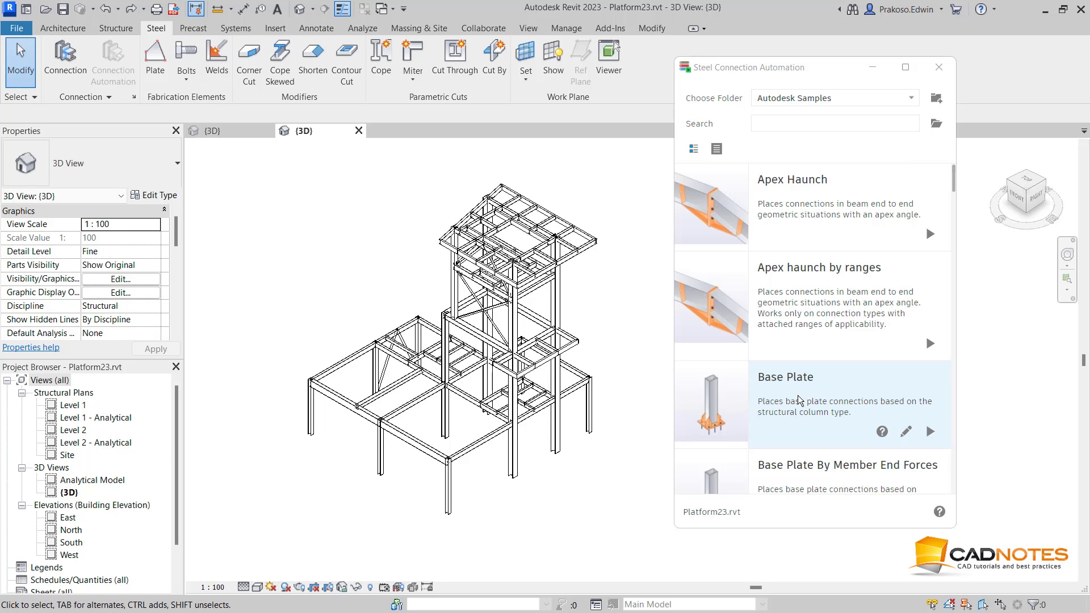
{"action": "left_click", "coordinate": [799, 399]}
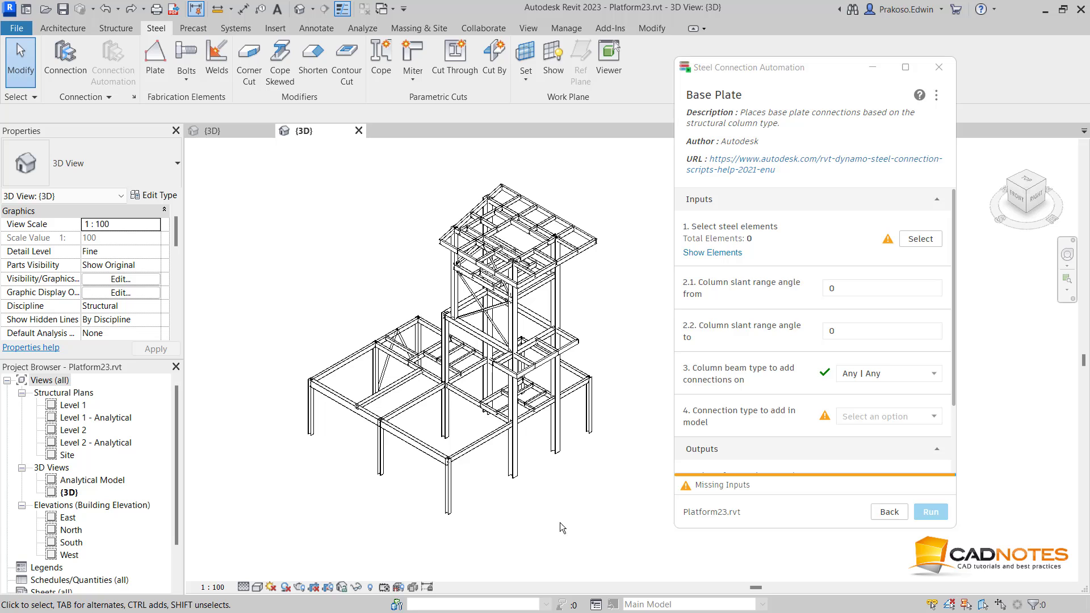
- Window-select the 14 columns as the Base Plate script's steel elements
{"action": "middle_click_drag", "start_coordinate": [560, 522], "coordinate": [853, 263], "text": "shift"}
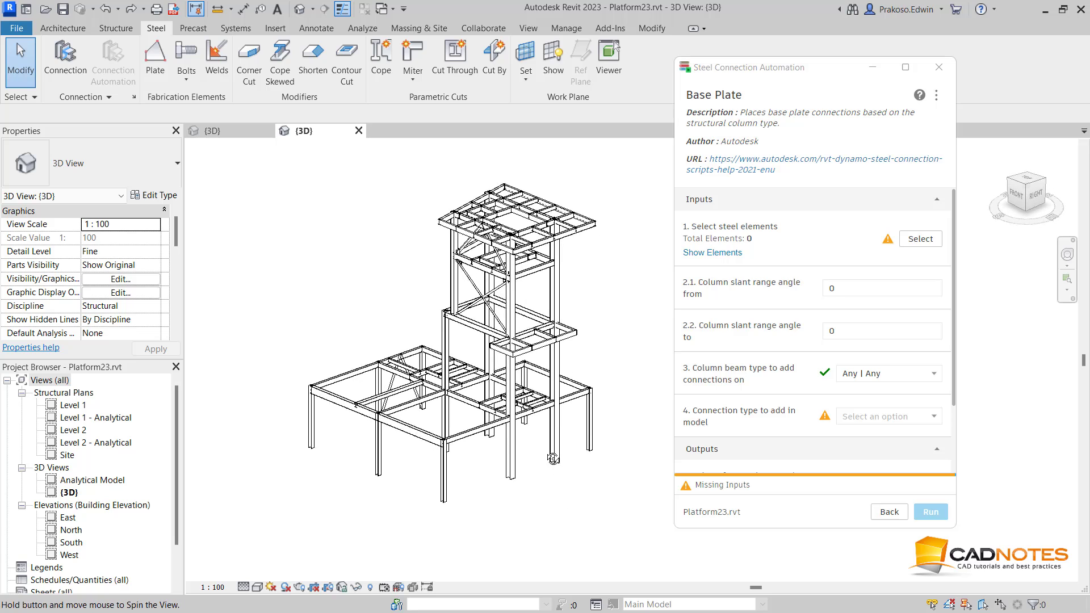
{"action": "left_click", "coordinate": [920, 238]}
{"action": "left_click_drag", "start_coordinate": [624, 485], "coordinate": [284, 431]}
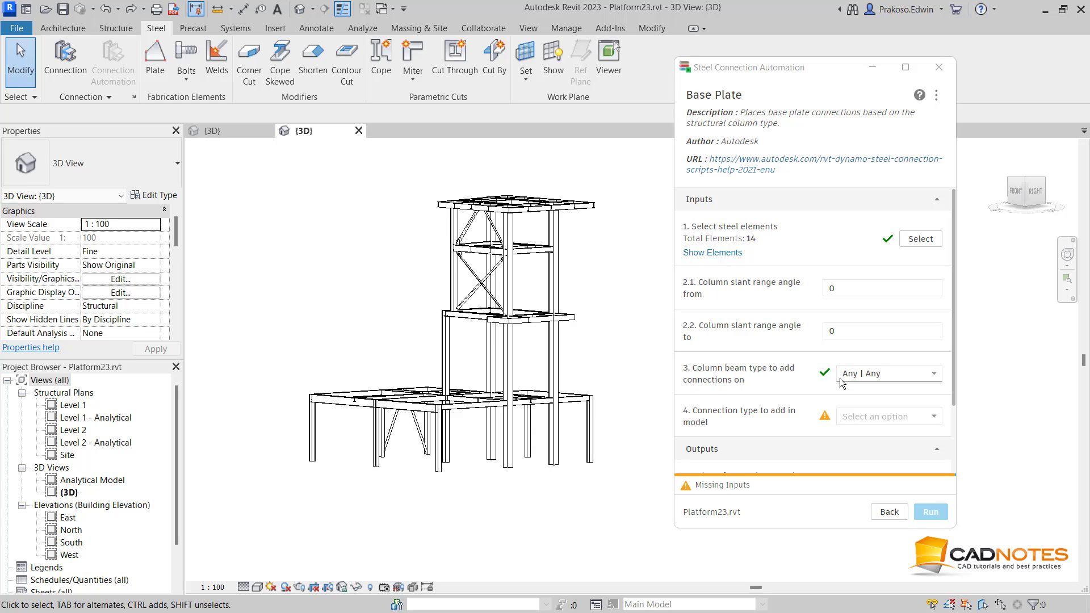
- Keep Any | Any, set connection type Base plate | Base plate, and run the script
{"action": "left_click", "coordinate": [888, 376]}
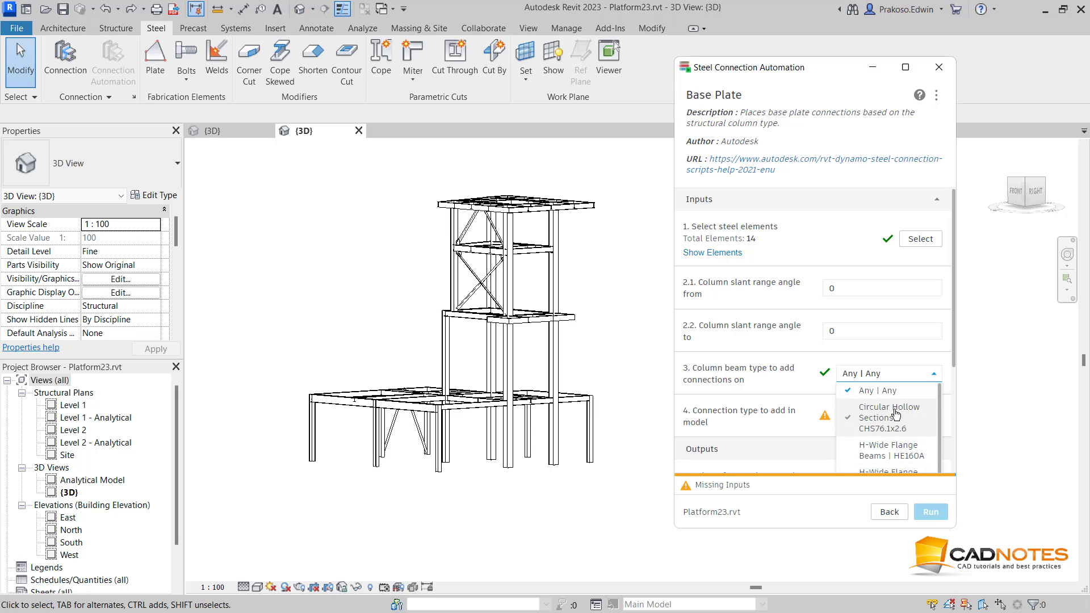
{"action": "left_click", "coordinate": [801, 370]}
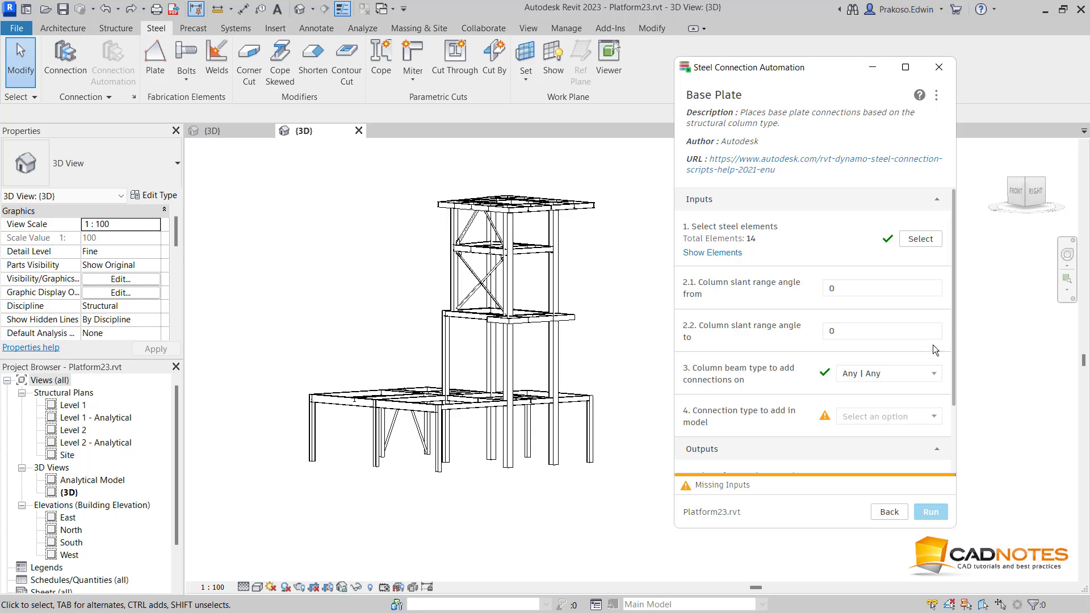
{"action": "left_click_drag", "start_coordinate": [954, 318], "coordinate": [954, 376]}
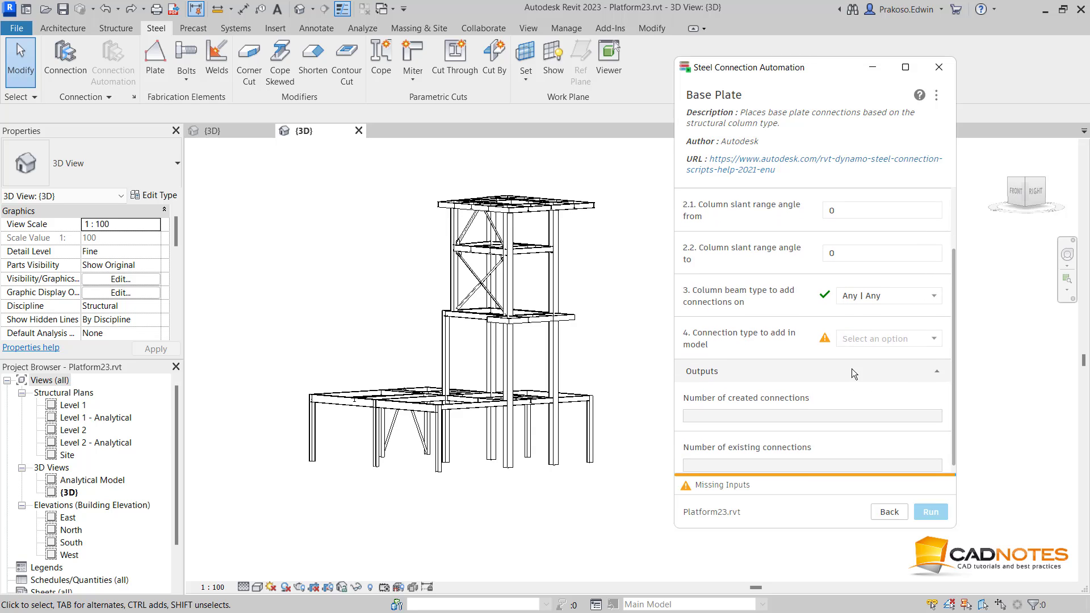
{"action": "left_click", "coordinate": [877, 338]}
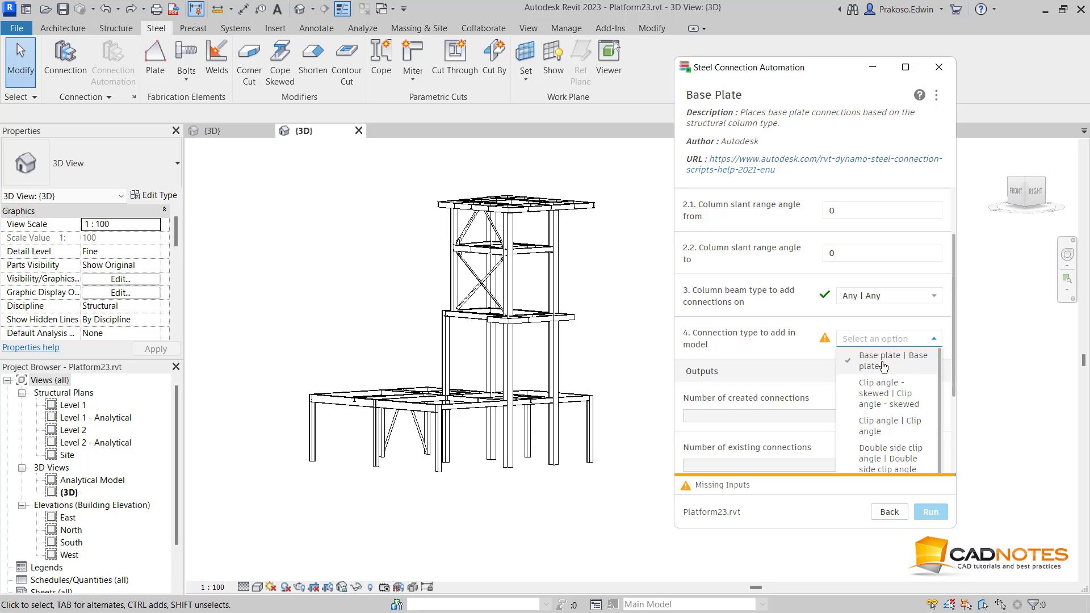
{"action": "left_click", "coordinate": [883, 366]}
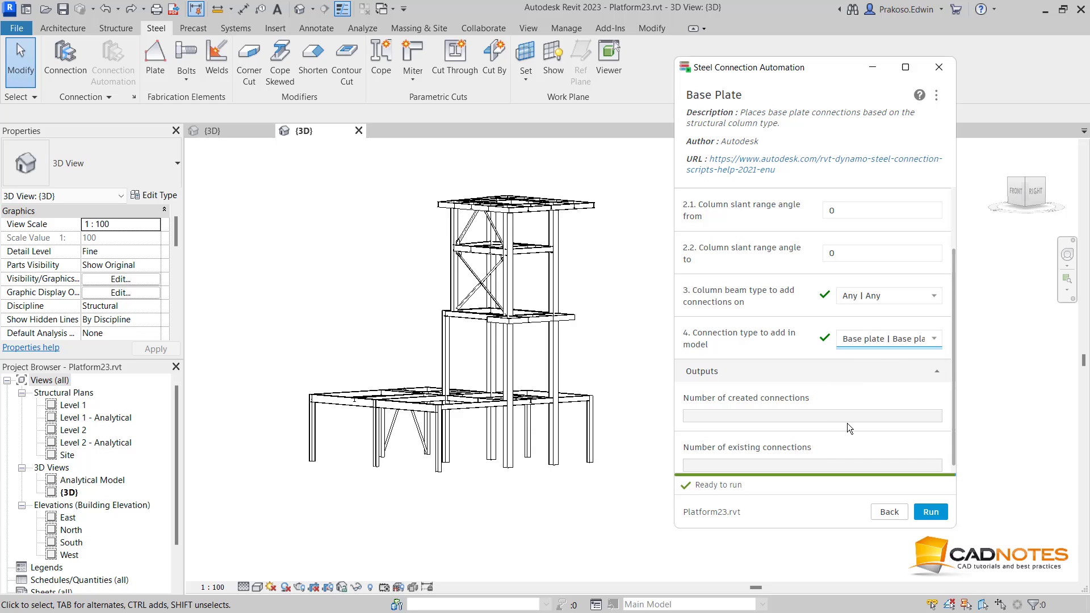
{"action": "left_click", "coordinate": [929, 514]}
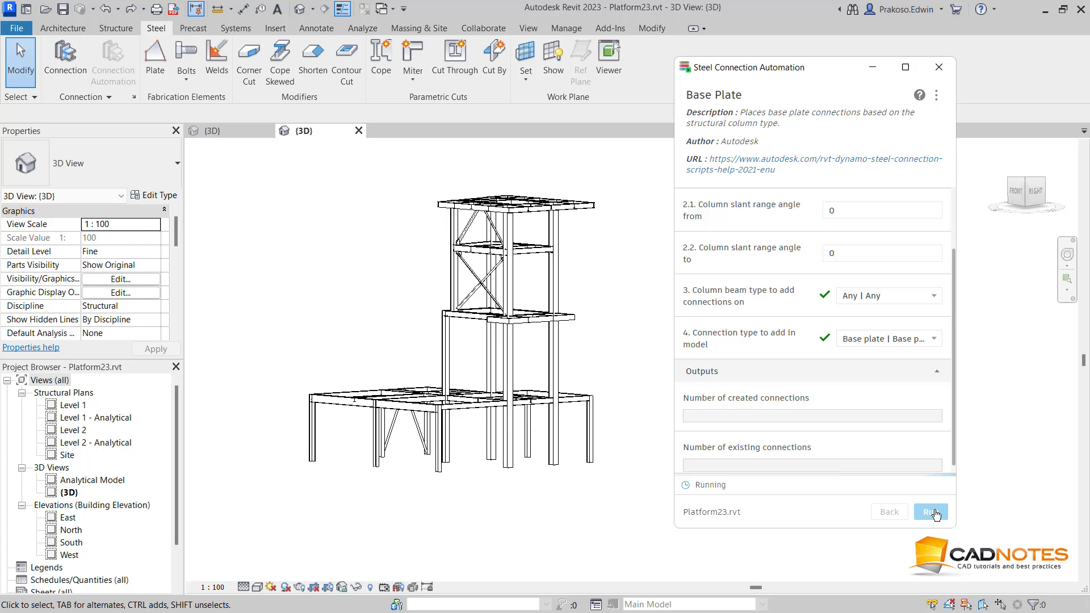
- Inspect the 11 new base plates at the column feet and return to the script list
{"action": "left_click", "coordinate": [439, 502]}
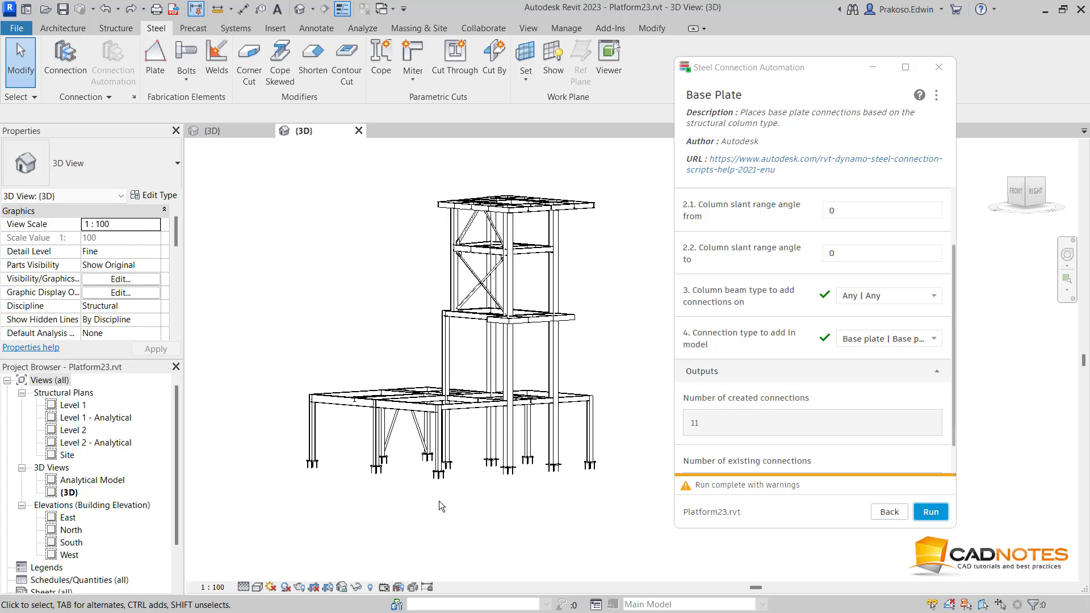
{"action": "middle_click_drag", "start_coordinate": [479, 475], "coordinate": [311, 479], "text": "shift"}
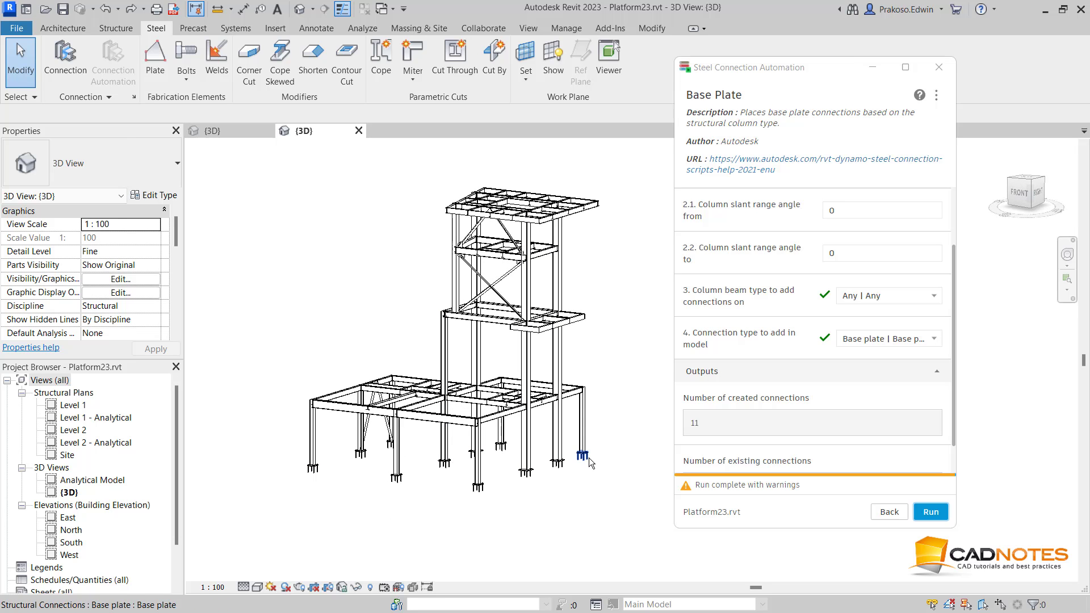
{"action": "left_click", "coordinate": [889, 511]}
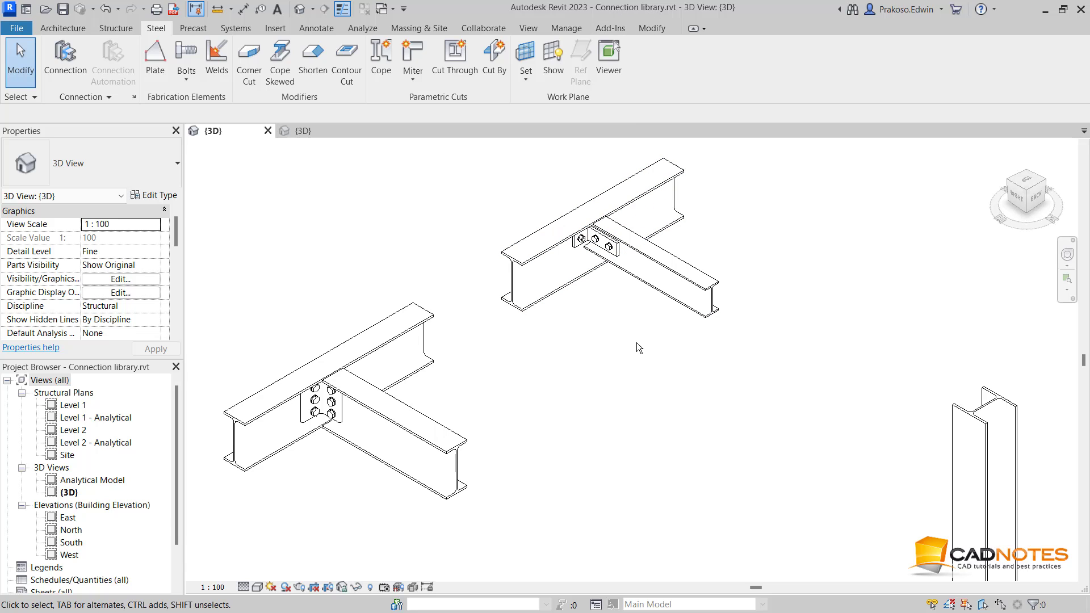
- Open the Type Properties of the upper Clip angle - skewed for IPE120 connection
{"action": "left_click", "coordinate": [592, 257]}
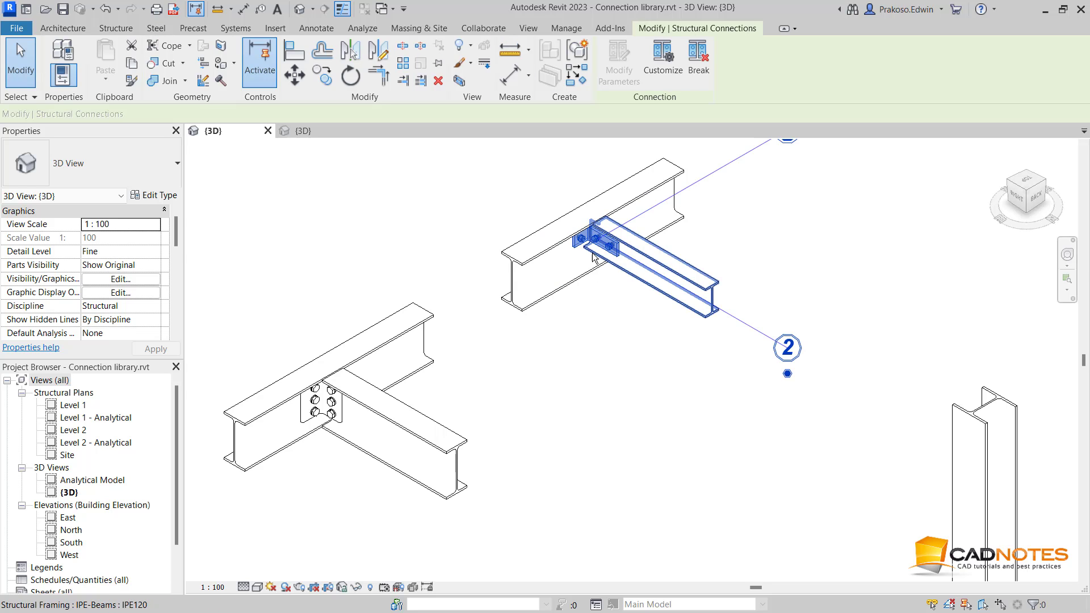
{"action": "left_click", "coordinate": [157, 197]}
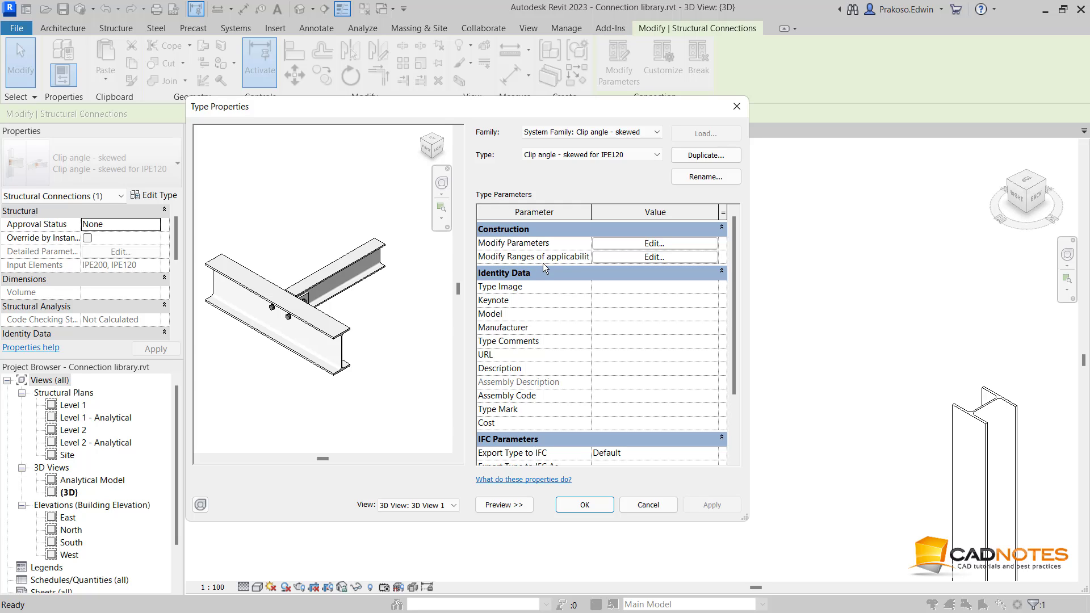
- Review the skewed clip angle's ranges: Element 2 limited to IPE120, Element 1 section Any
{"action": "left_click", "coordinate": [624, 257]}
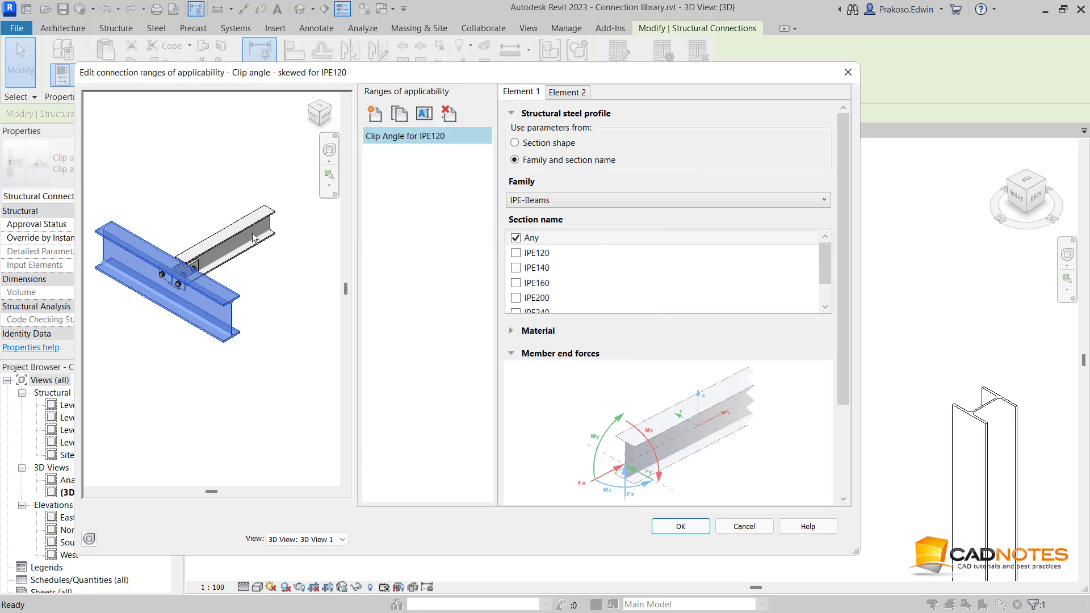
{"action": "left_click", "coordinate": [573, 93]}
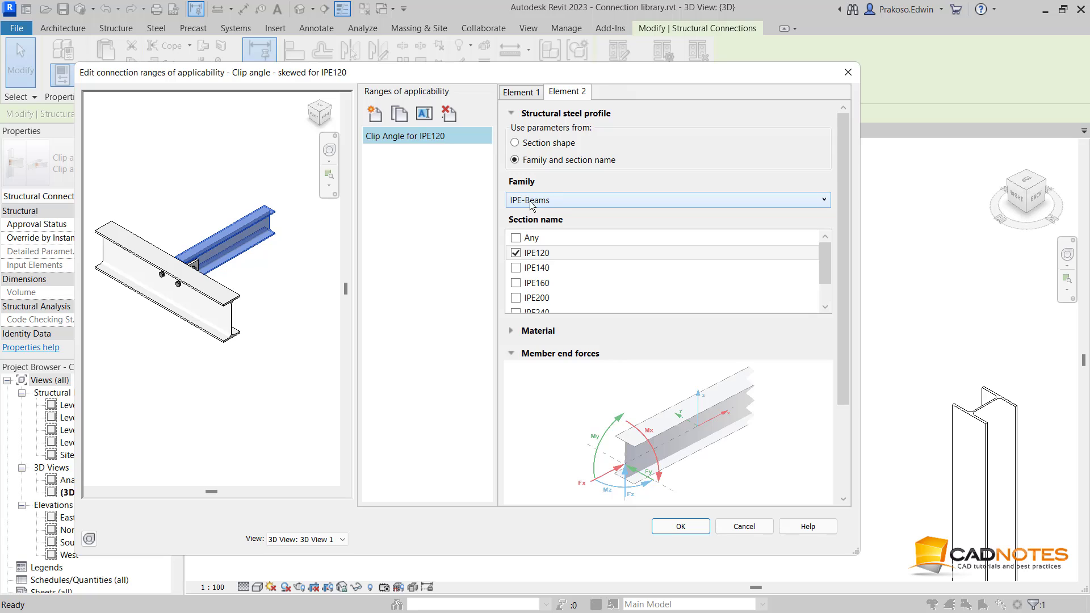
{"action": "left_click", "coordinate": [543, 256]}
{"action": "left_click", "coordinate": [543, 257]}
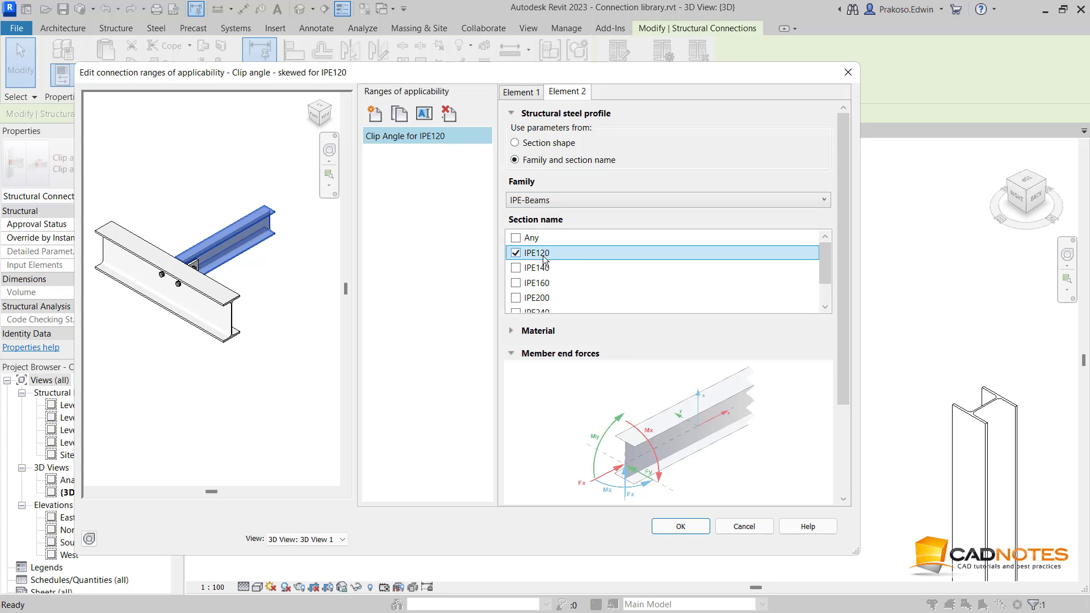
{"action": "left_click", "coordinate": [529, 95]}
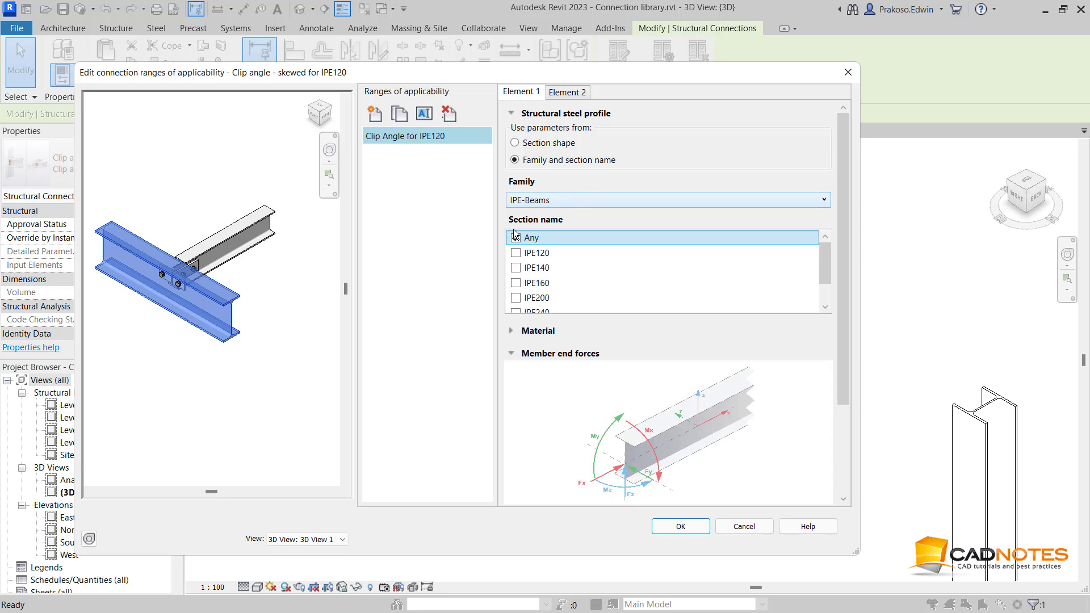
{"action": "scroll", "coordinate": [548, 296], "scroll_direction": "down", "scroll_amount": 1}
{"action": "scroll", "coordinate": [519, 328], "scroll_direction": "down", "scroll_amount": 3}
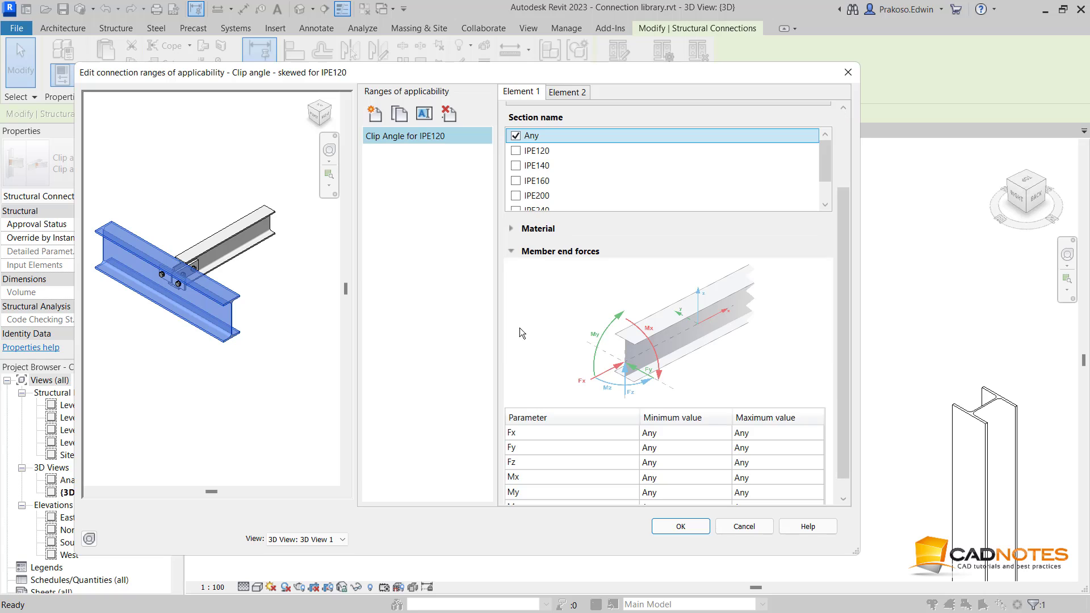
- Review the main beam's Material and Member end forces criteria in the ranges editor
{"action": "left_click", "coordinate": [511, 229]}
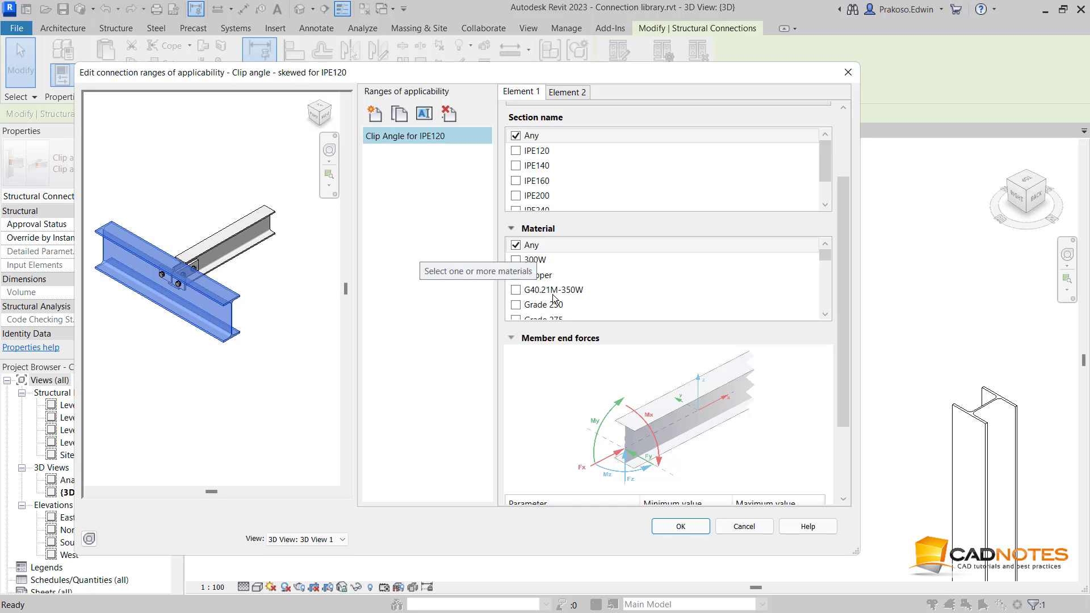
{"action": "scroll", "coordinate": [549, 301], "scroll_direction": "down", "scroll_amount": 1}
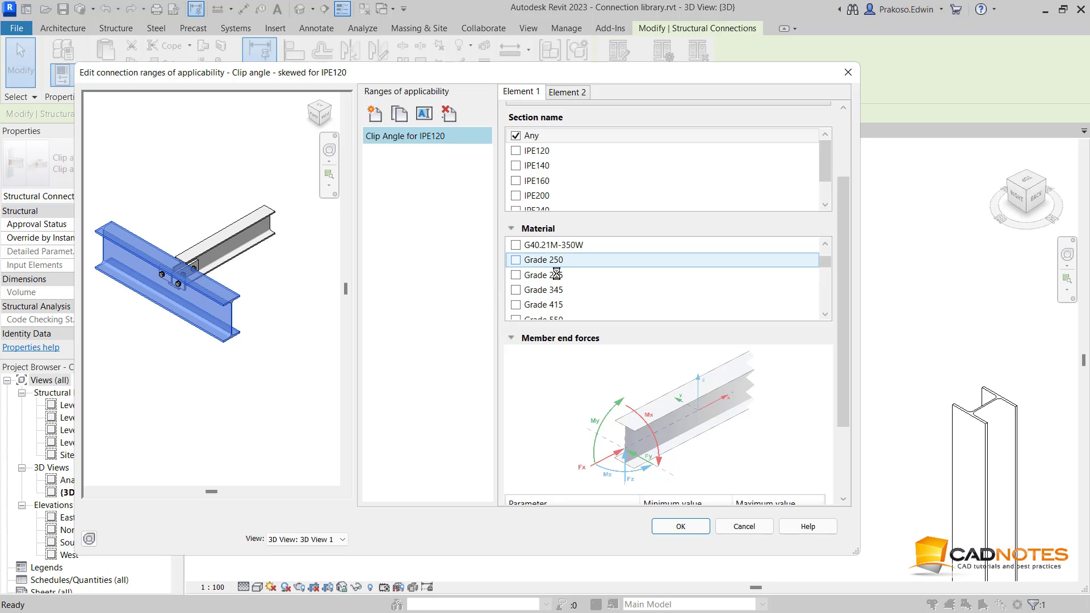
{"action": "scroll", "coordinate": [556, 274], "scroll_direction": "up", "scroll_amount": 1}
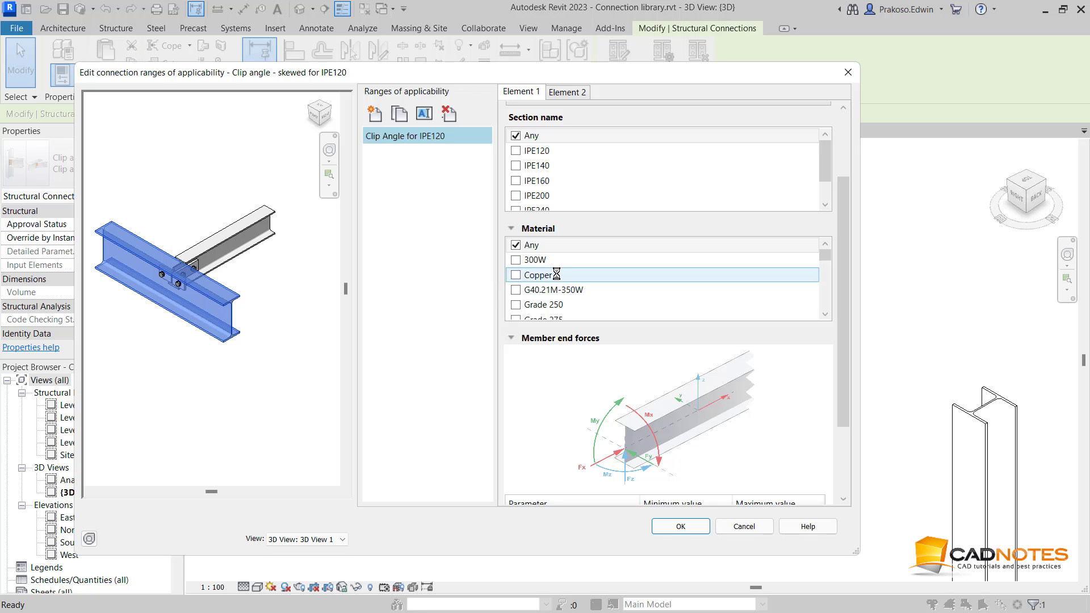
{"action": "left_click", "coordinate": [512, 229]}
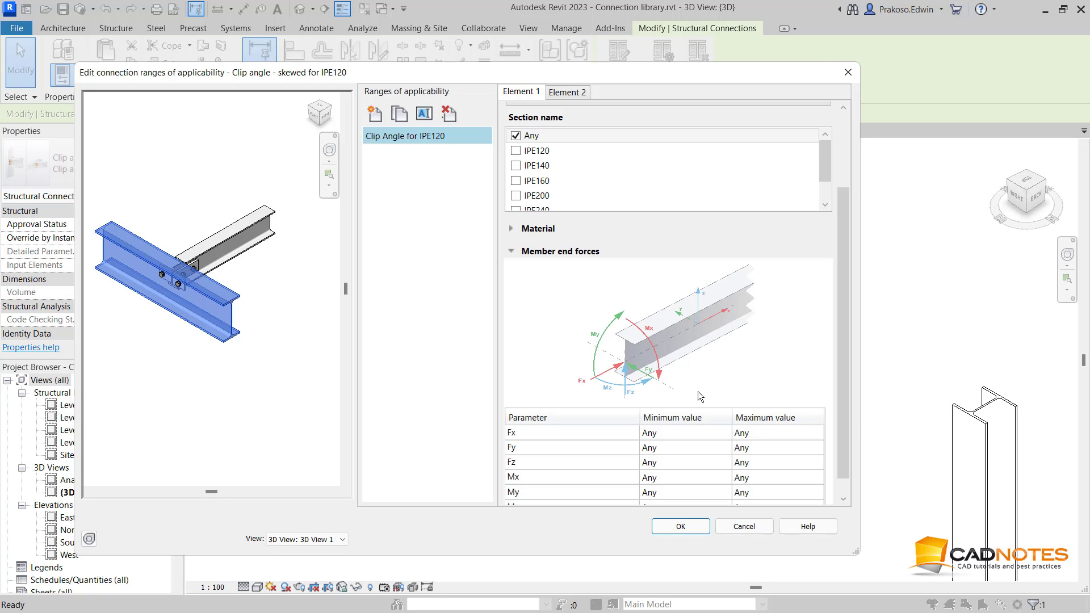
{"action": "scroll", "coordinate": [664, 462], "scroll_direction": "down", "scroll_amount": 1}
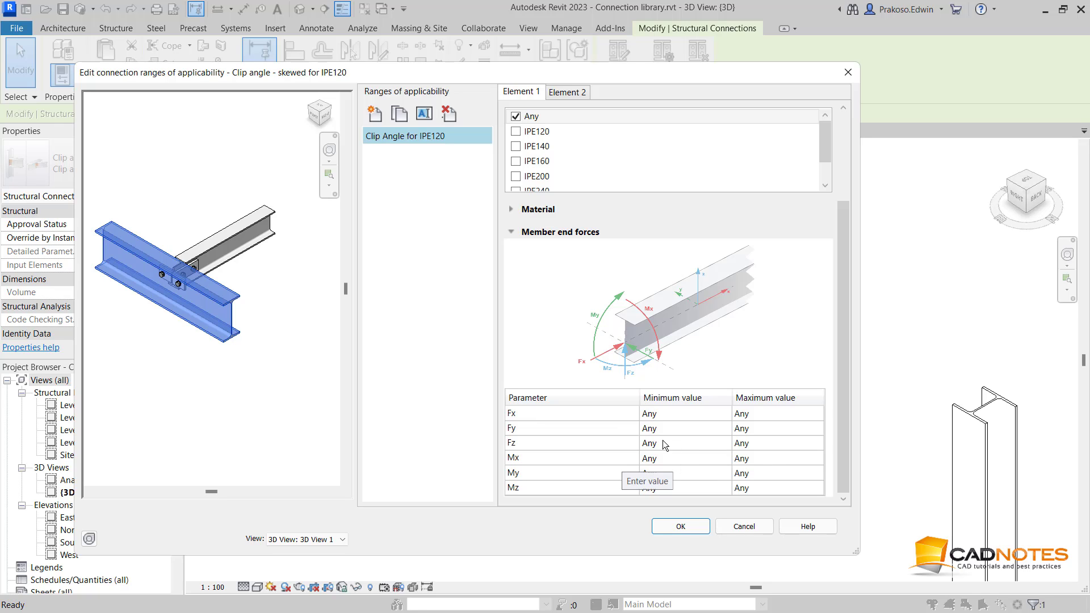
{"action": "left_click", "coordinate": [512, 233]}
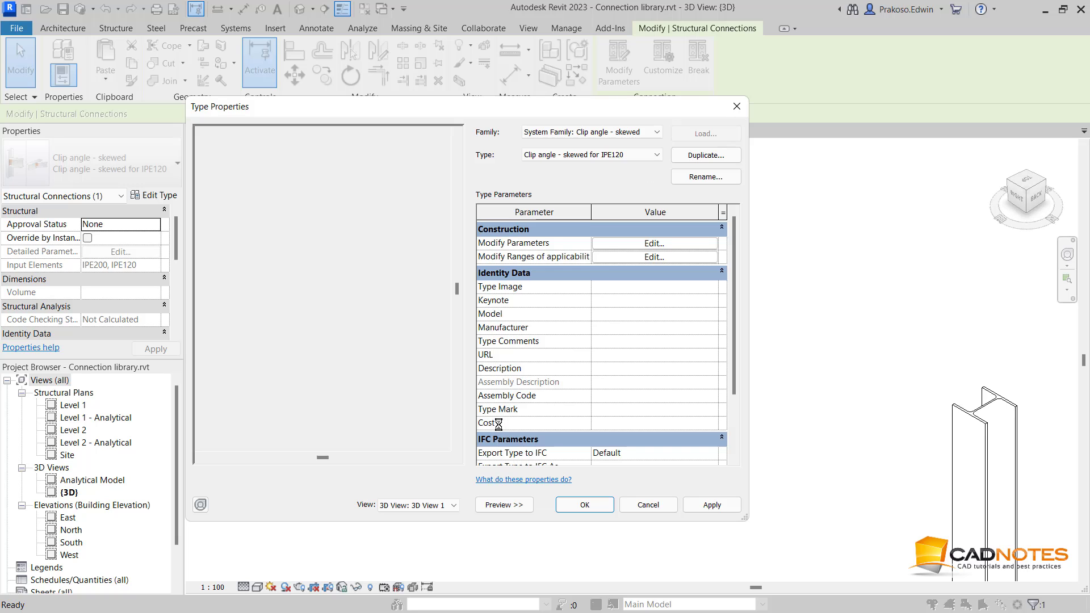
- Close Type Properties and open the lower-left Clip angle for IPE200 connection's type properties
{"action": "left_click", "coordinate": [576, 505]}
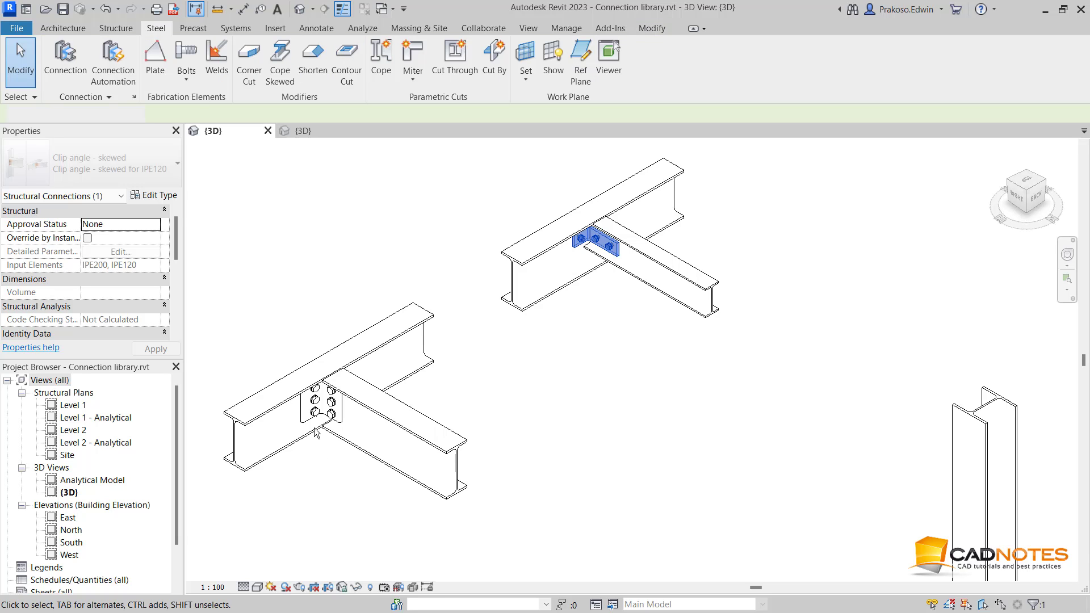
{"action": "key", "text": "Escape"}
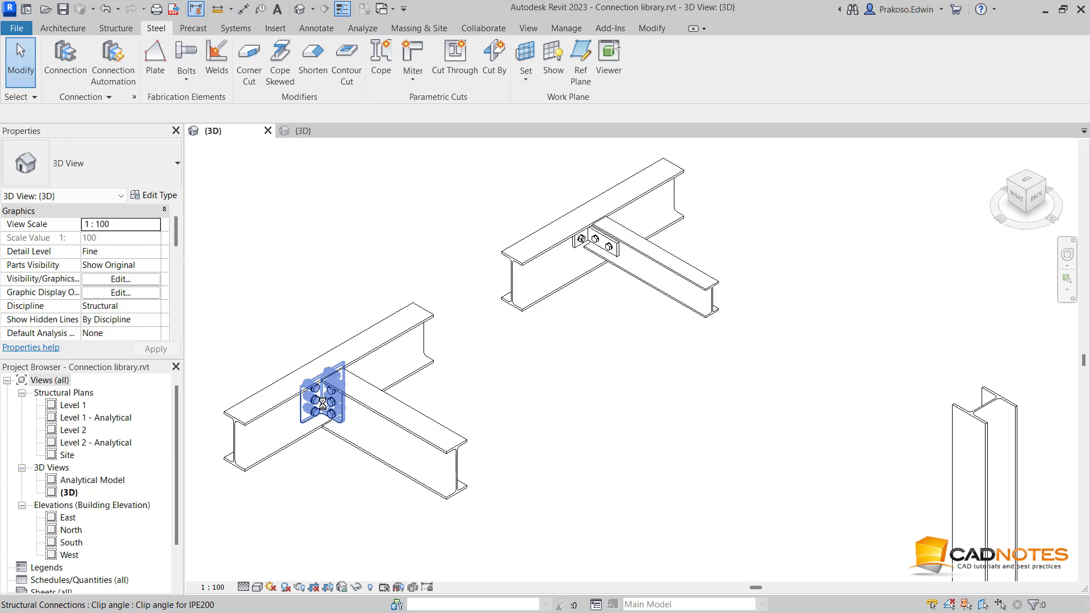
{"action": "left_click", "coordinate": [323, 403]}
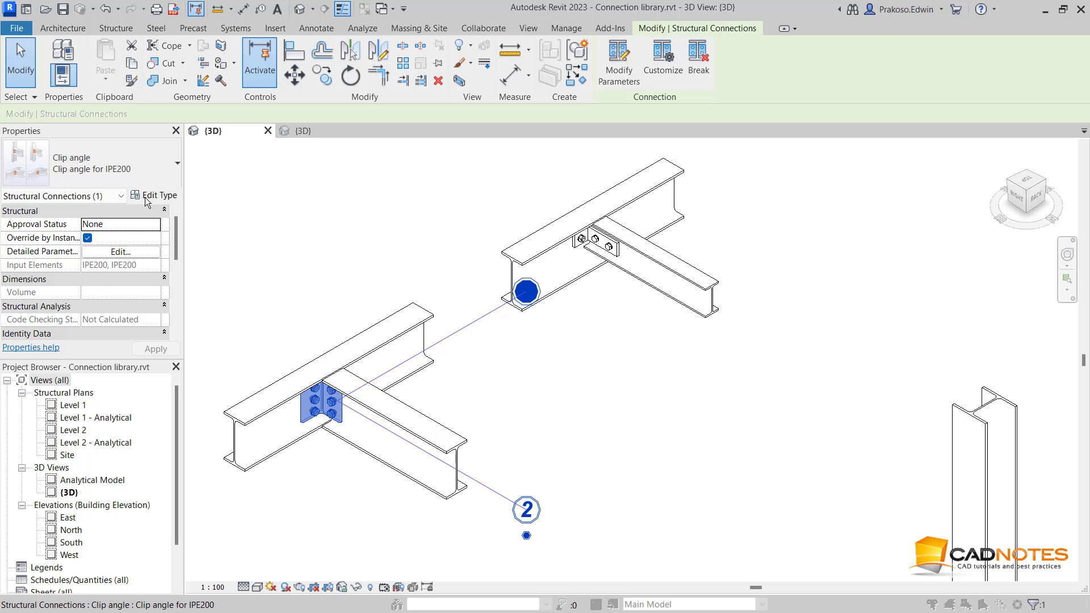
{"action": "left_click", "coordinate": [145, 196]}
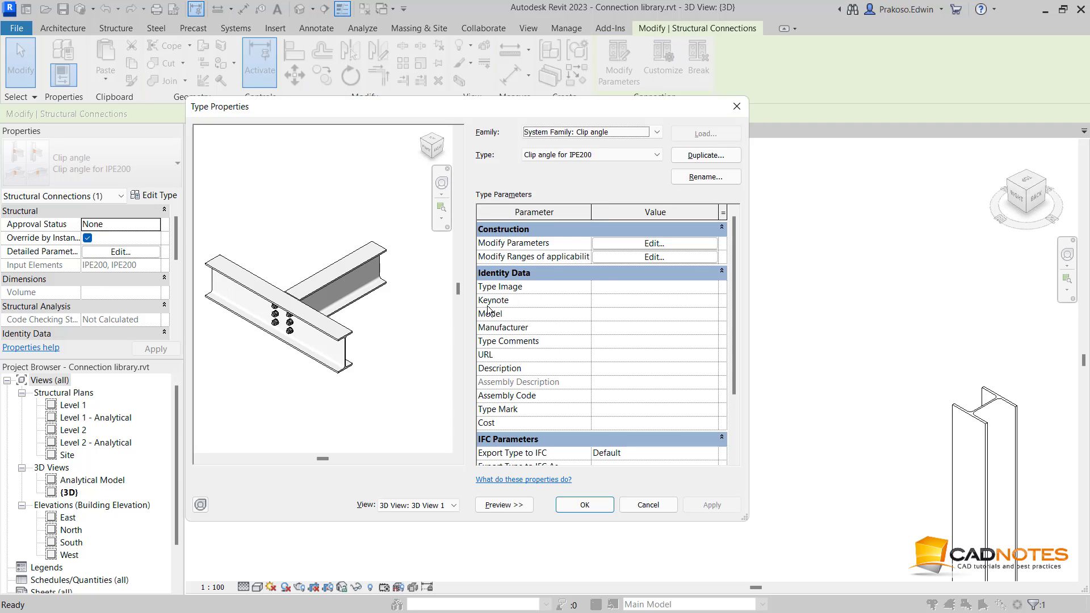
- Check the IPE200 ranges: secondary beam IPE200, main beams IPE200, IPE240 and IPE300
{"action": "left_click", "coordinate": [653, 256]}
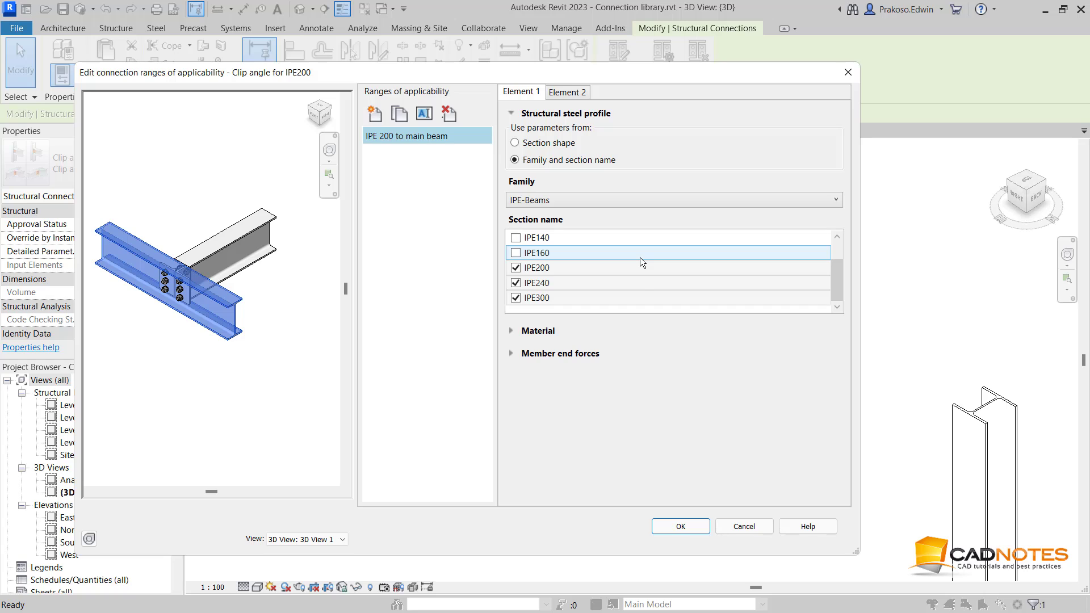
{"action": "left_click", "coordinate": [581, 96]}
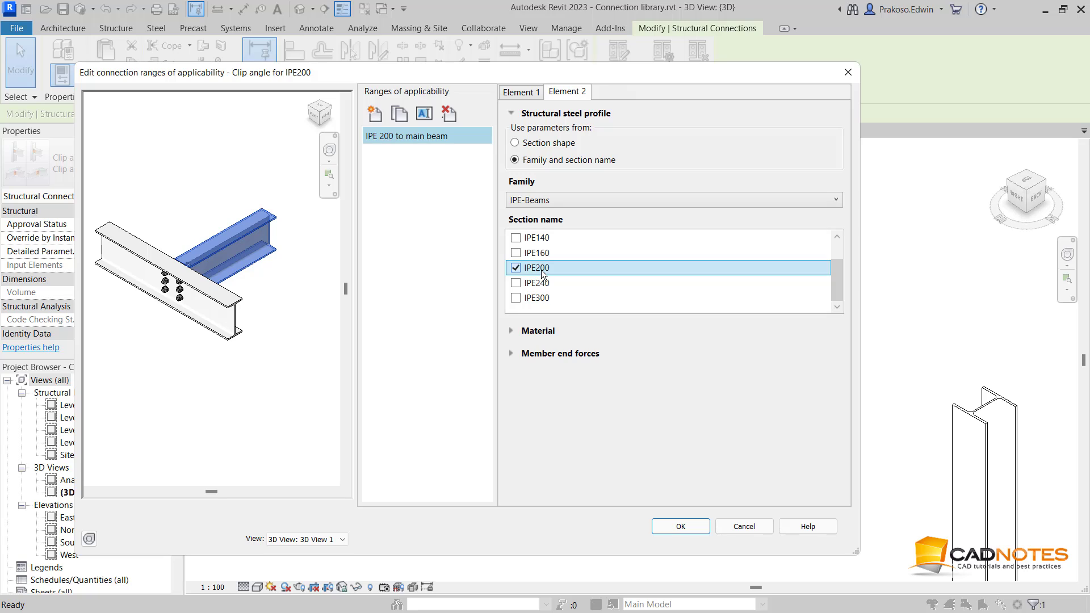
{"action": "left_click", "coordinate": [540, 270]}
{"action": "left_click", "coordinate": [546, 271]}
{"action": "left_click", "coordinate": [527, 93]}
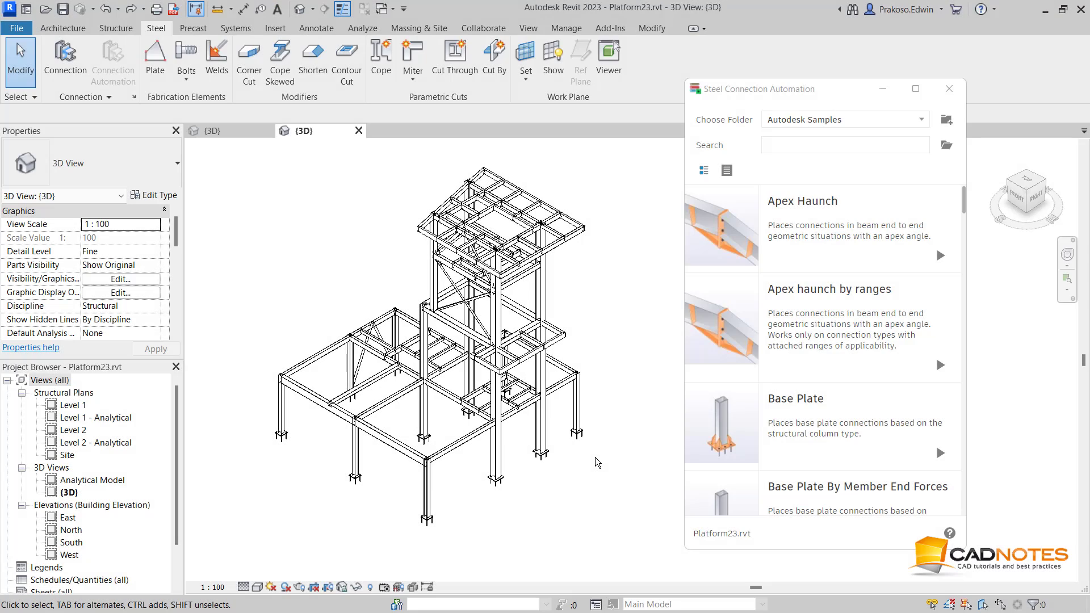
- Filter the Connection Automation script list with the search 'by ranges'
{"action": "scroll", "coordinate": [841, 400], "scroll_direction": "down", "scroll_amount": 5}
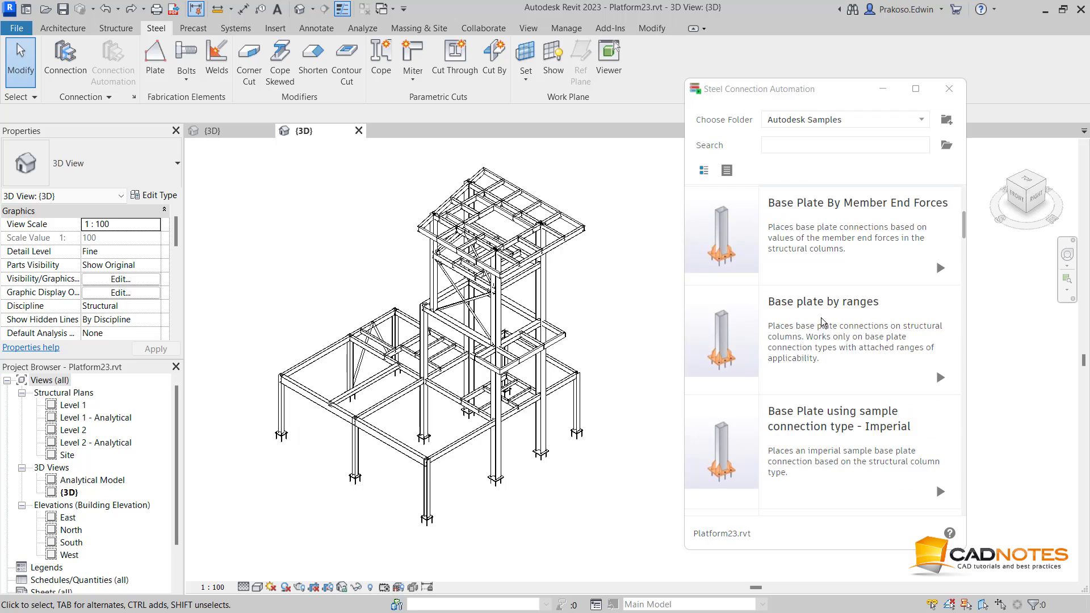
{"action": "scroll", "coordinate": [841, 400], "scroll_direction": "down", "scroll_amount": 3}
{"action": "scroll", "coordinate": [842, 404], "scroll_direction": "down", "scroll_amount": 3}
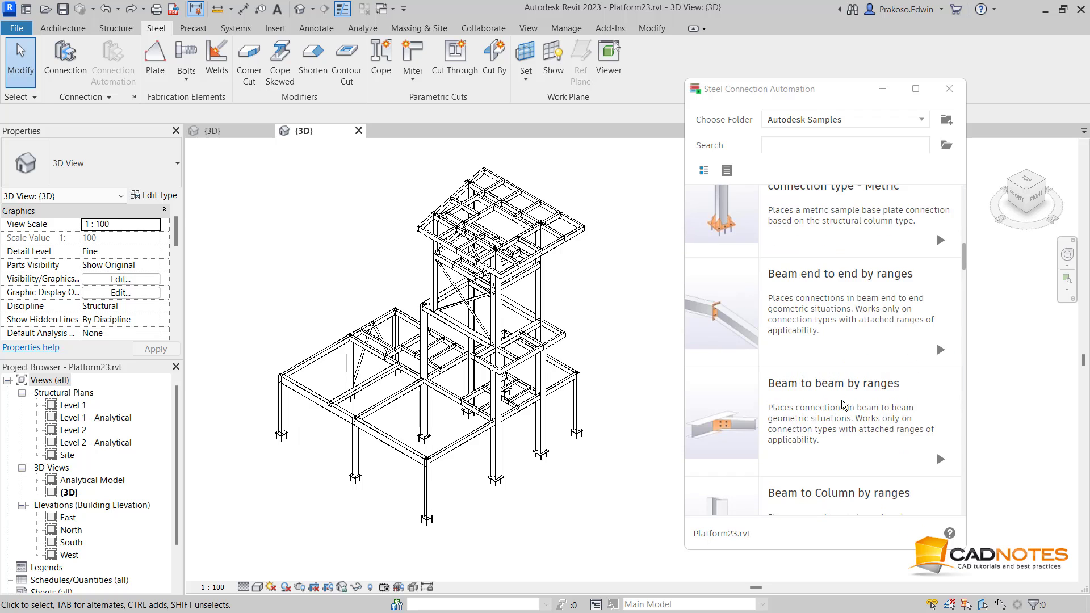
{"action": "left_click", "coordinate": [833, 148]}
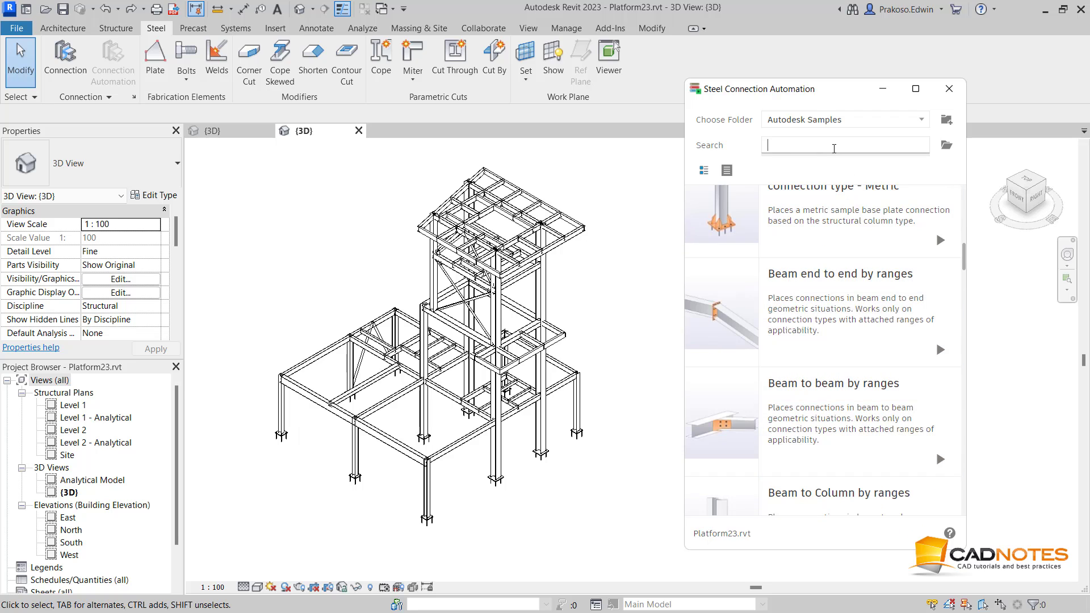
{"action": "type", "text": "by ranges"}
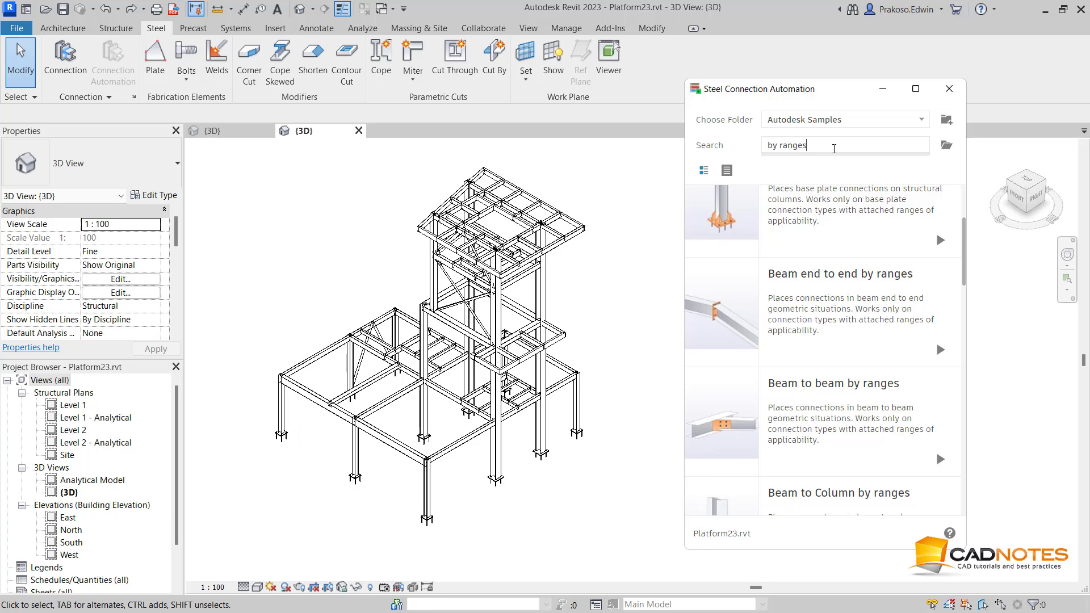
{"action": "scroll", "coordinate": [847, 309], "scroll_direction": "up", "scroll_amount": 3}
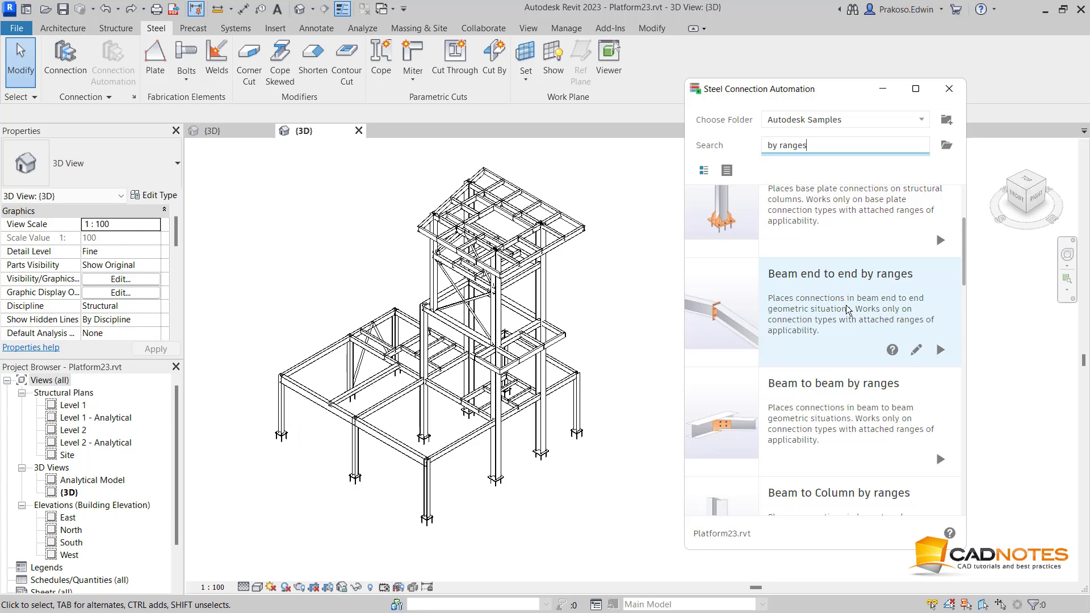
{"action": "scroll", "coordinate": [805, 394], "scroll_direction": "down", "scroll_amount": 2}
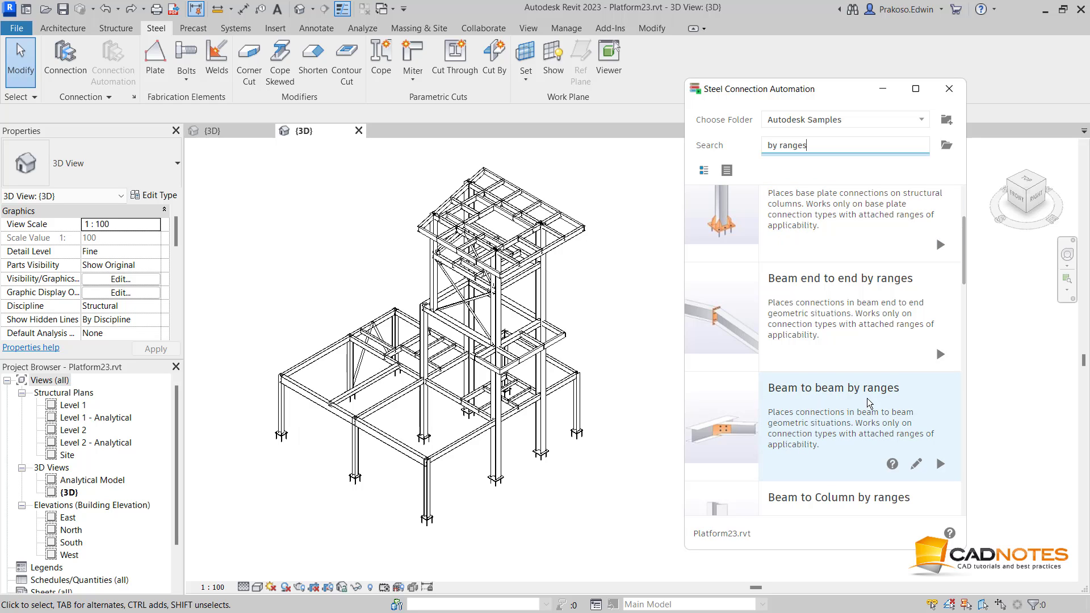
- Open the Beam to beam by ranges script and window-select all 21 steel members
{"action": "left_click", "coordinate": [817, 403]}
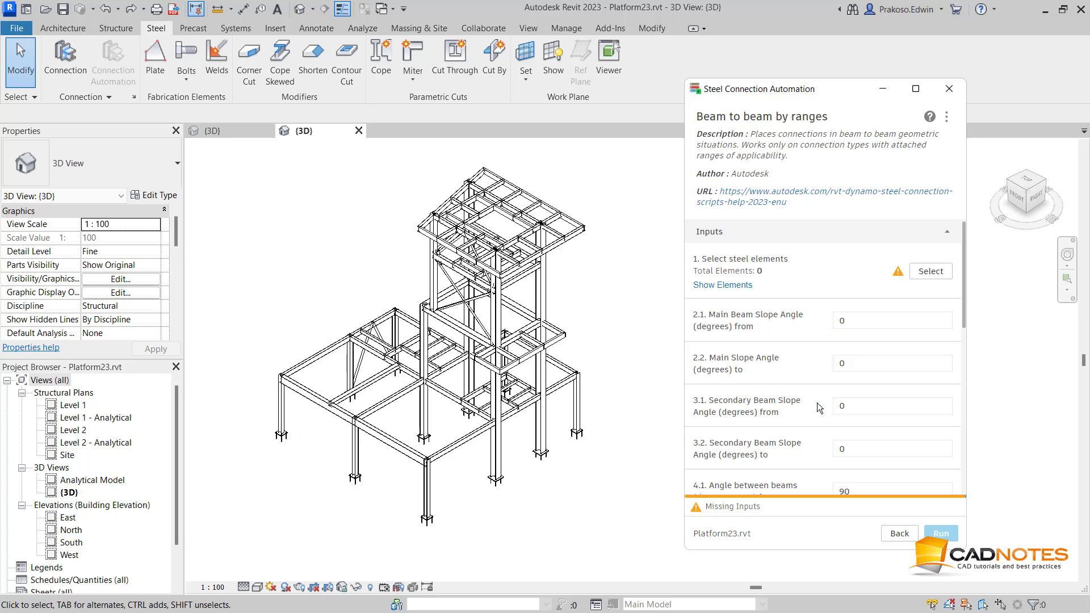
{"action": "left_click", "coordinate": [930, 271]}
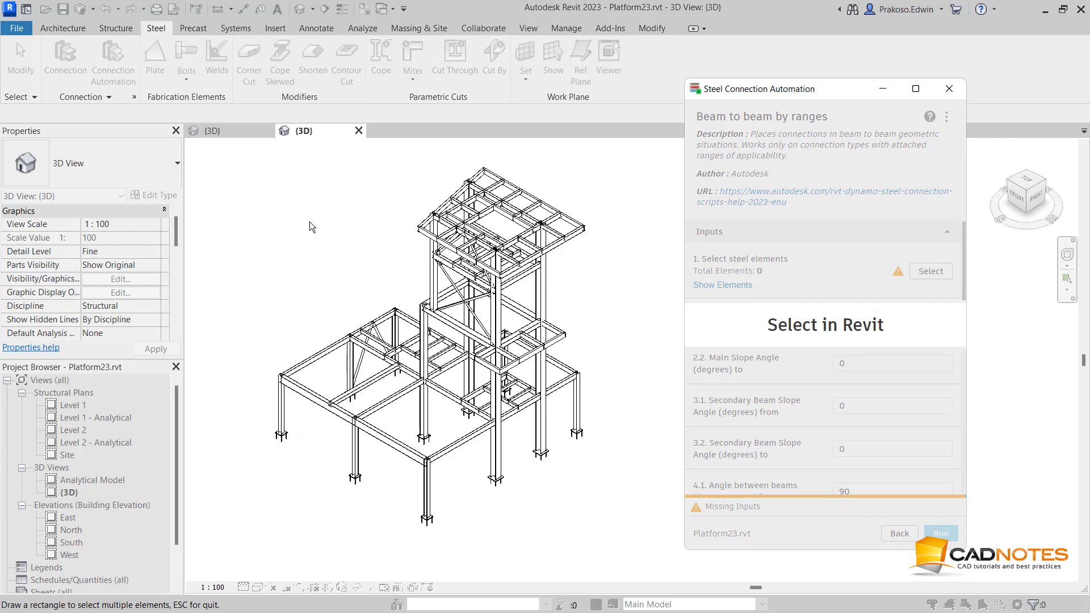
{"action": "left_click_drag", "start_coordinate": [211, 156], "coordinate": [635, 553]}
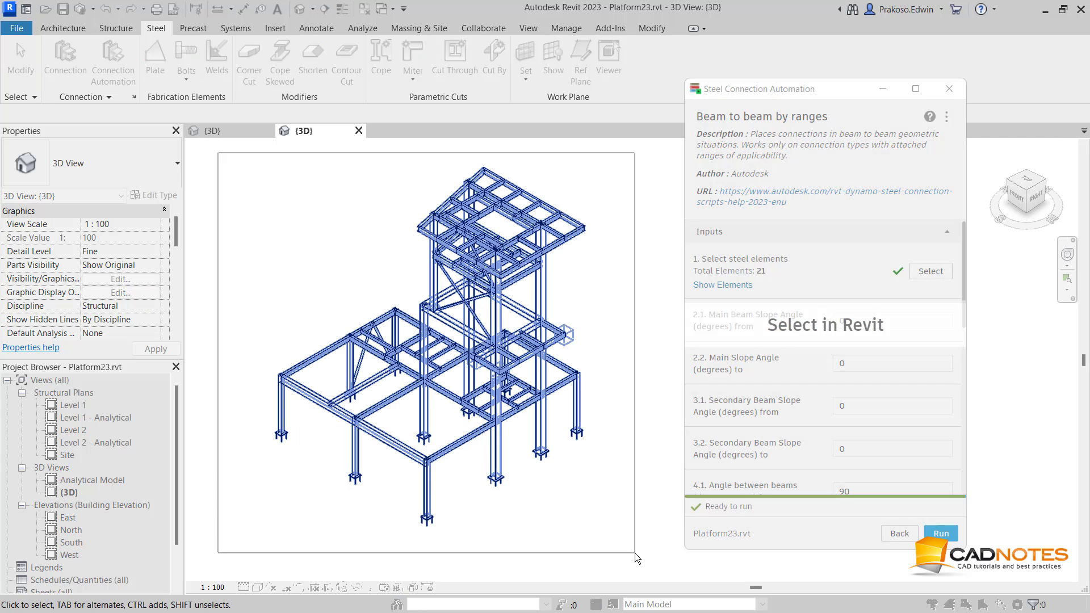
- Set the script's library file path to Connection library.rvt
{"action": "scroll", "coordinate": [869, 354], "scroll_direction": "down", "scroll_amount": 1}
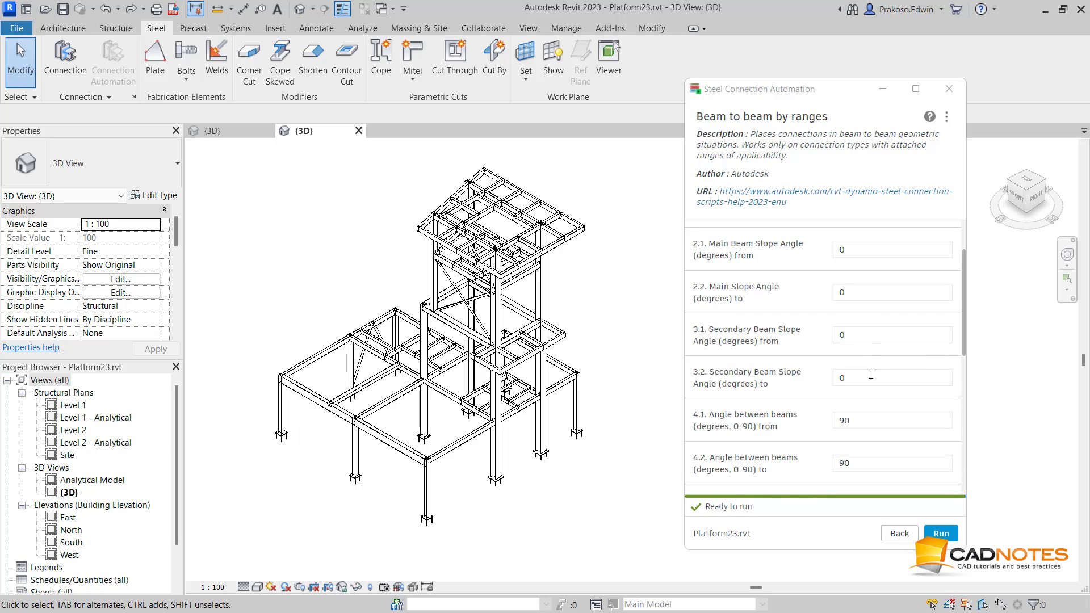
{"action": "scroll", "coordinate": [878, 385], "scroll_direction": "down", "scroll_amount": 1}
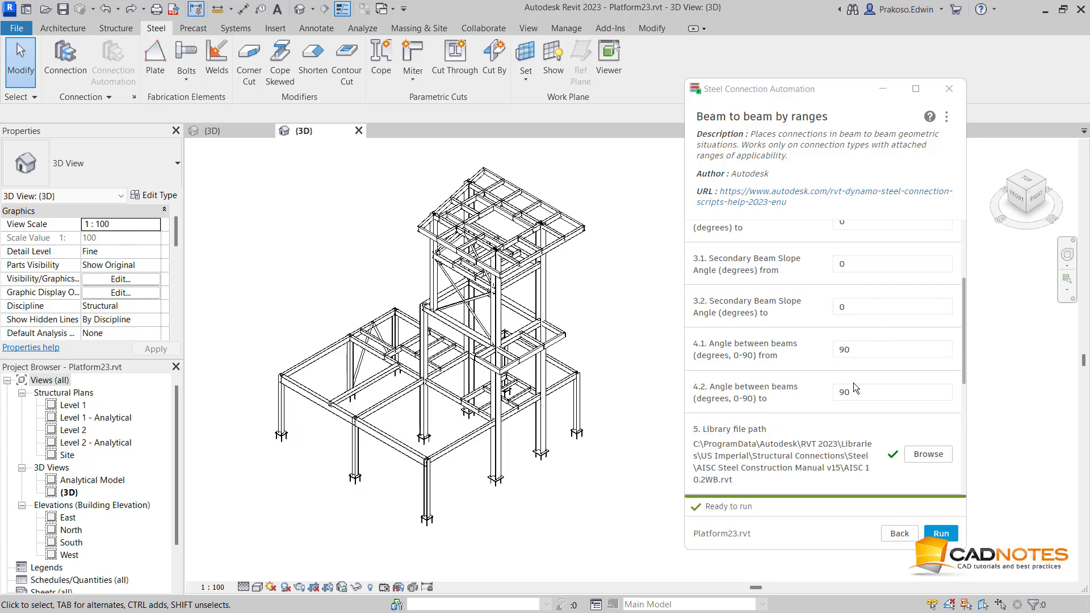
{"action": "scroll", "coordinate": [885, 369], "scroll_direction": "down", "scroll_amount": 1}
{"action": "scroll", "coordinate": [903, 342], "scroll_direction": "down", "scroll_amount": 1}
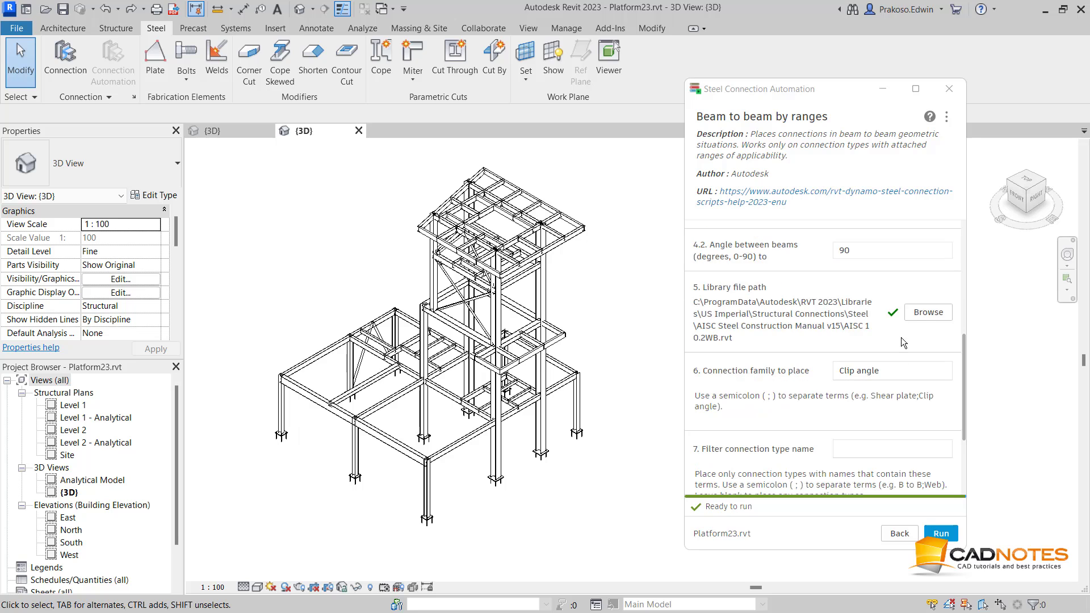
{"action": "left_click", "coordinate": [927, 313]}
{"action": "left_click", "coordinate": [164, 167]}
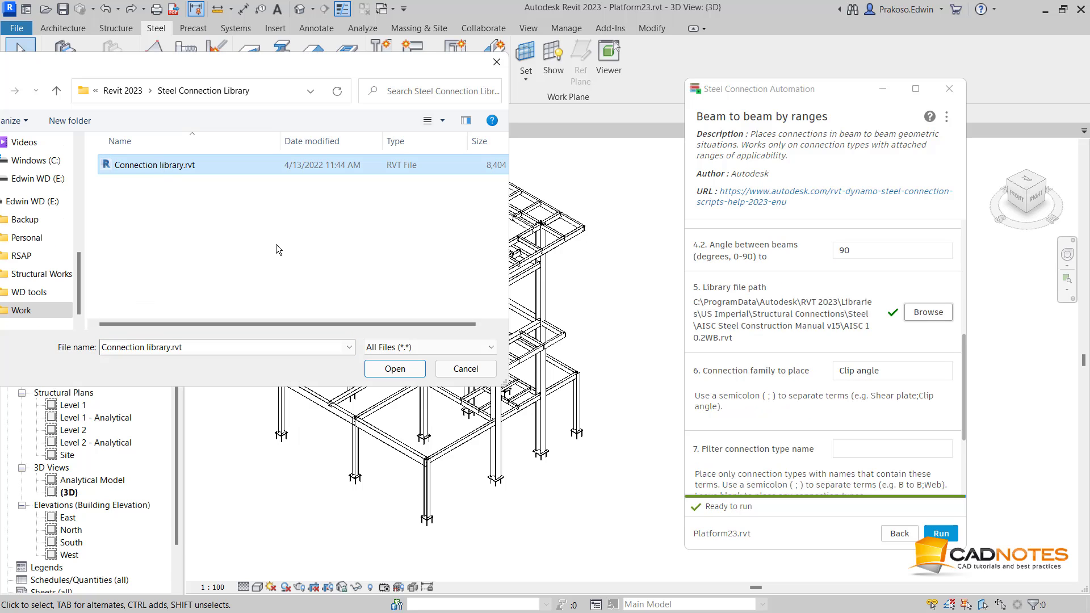
{"action": "left_click", "coordinate": [406, 372]}
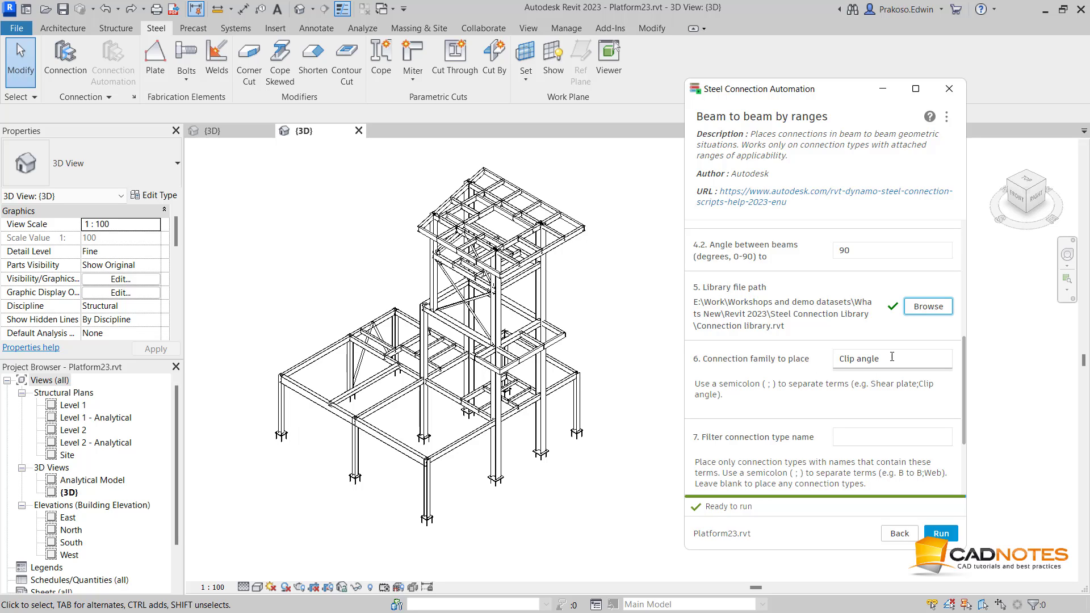
- Extend the connection family list to 'Clip angle;Clip angle - skewed'
{"action": "left_click", "coordinate": [892, 356]}
{"action": "type", "text": ";"}
{"action": "type", "text": "Cl"}
{"action": "type", "text": "ip angl"}
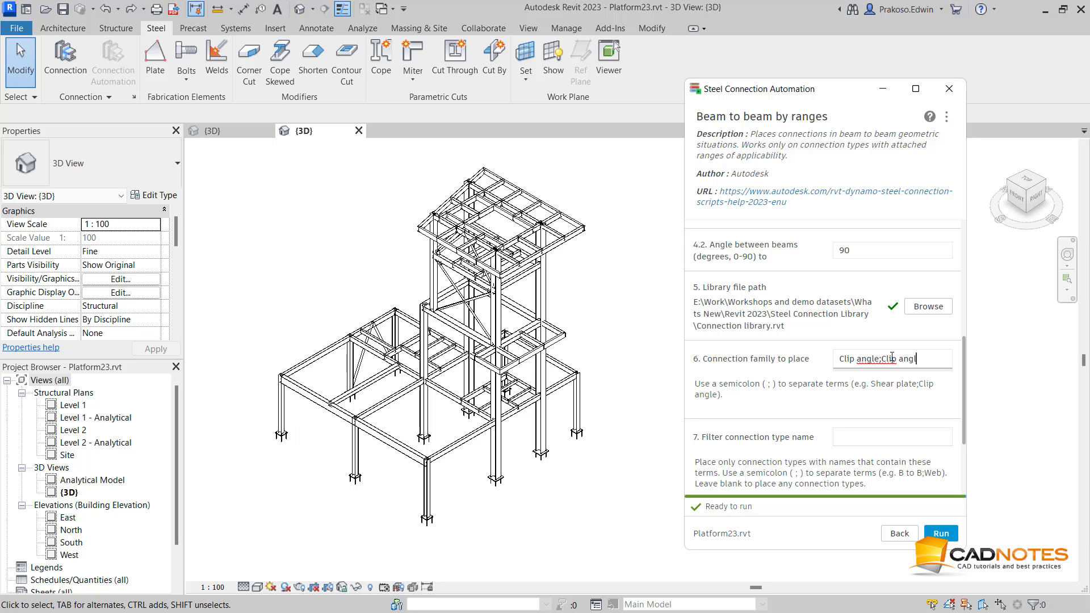
{"action": "type", "text": "e - s"}
{"action": "type", "text": "kw"}
{"action": "key", "text": "BackSpace"}
{"action": "type", "text": "ewe"}
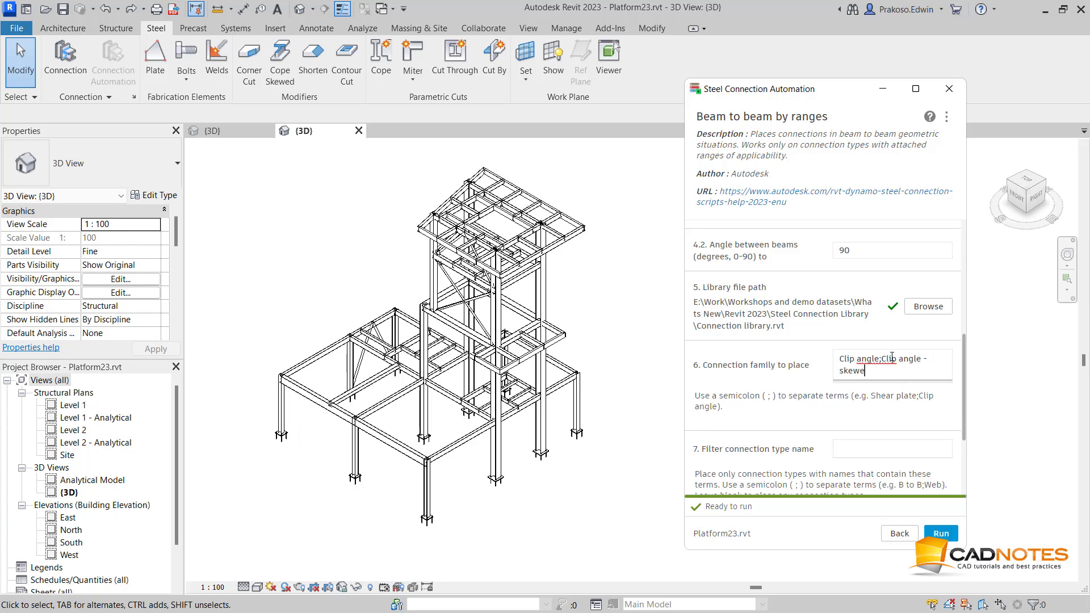
{"action": "type", "text": "d"}
- Use Revit Member End Forces as analysis results and run the beam-to-beam automation
{"action": "scroll", "coordinate": [879, 380], "scroll_direction": "down", "scroll_amount": 1}
{"action": "scroll", "coordinate": [872, 401], "scroll_direction": "down", "scroll_amount": 1}
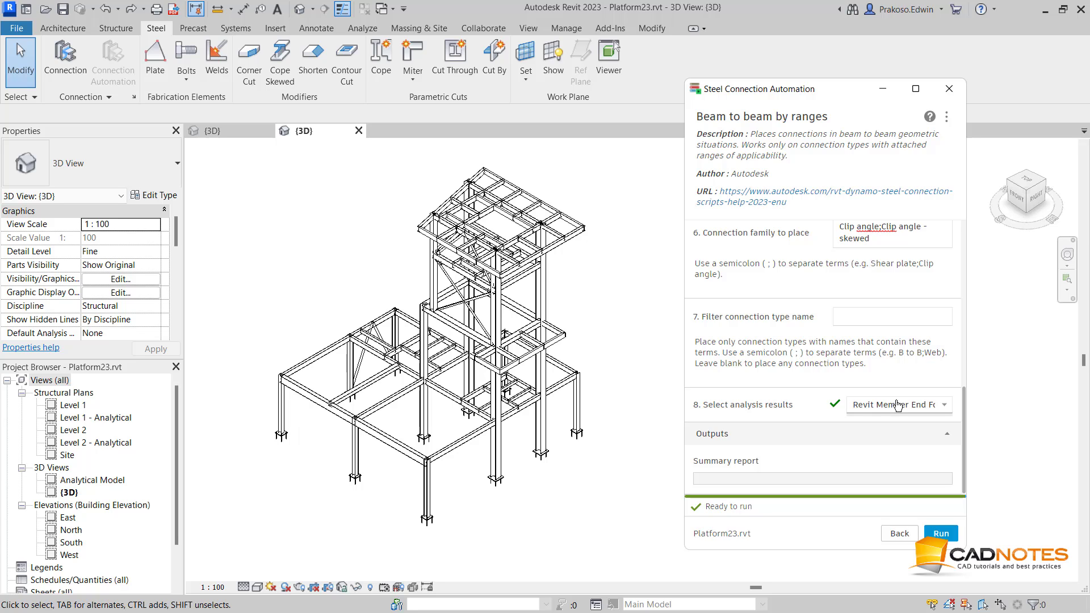
{"action": "left_click", "coordinate": [898, 404]}
{"action": "left_click", "coordinate": [940, 533]}
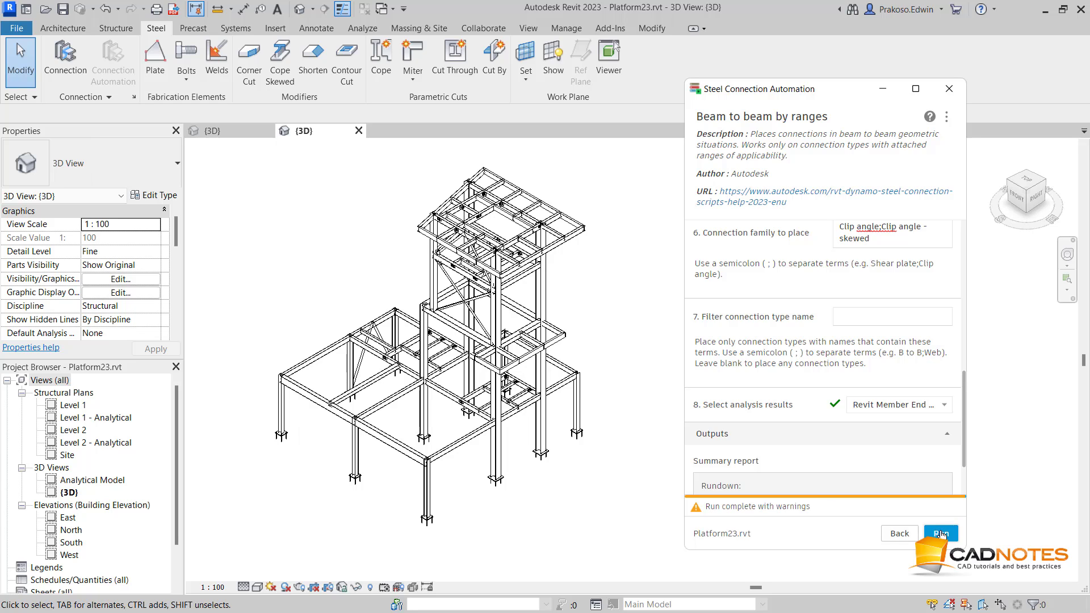
- Review the summary of 26 clip angles (8 skewed IPE120, 18 IPE200), then close the automation panel
{"action": "scroll", "coordinate": [861, 413], "scroll_direction": "down", "scroll_amount": 2}
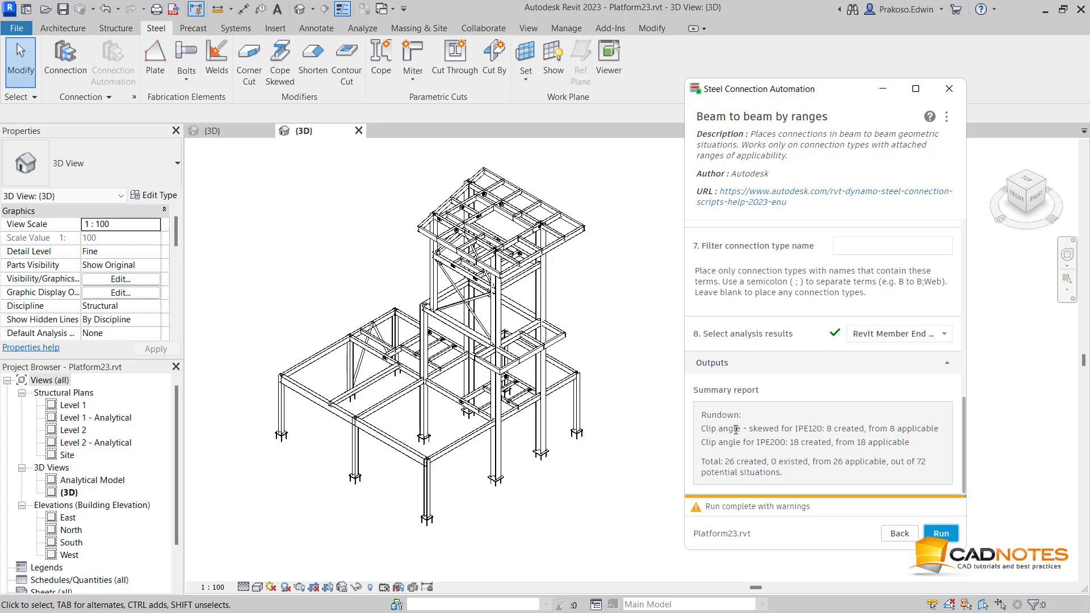
{"action": "left_click_drag", "start_coordinate": [708, 430], "coordinate": [824, 430]}
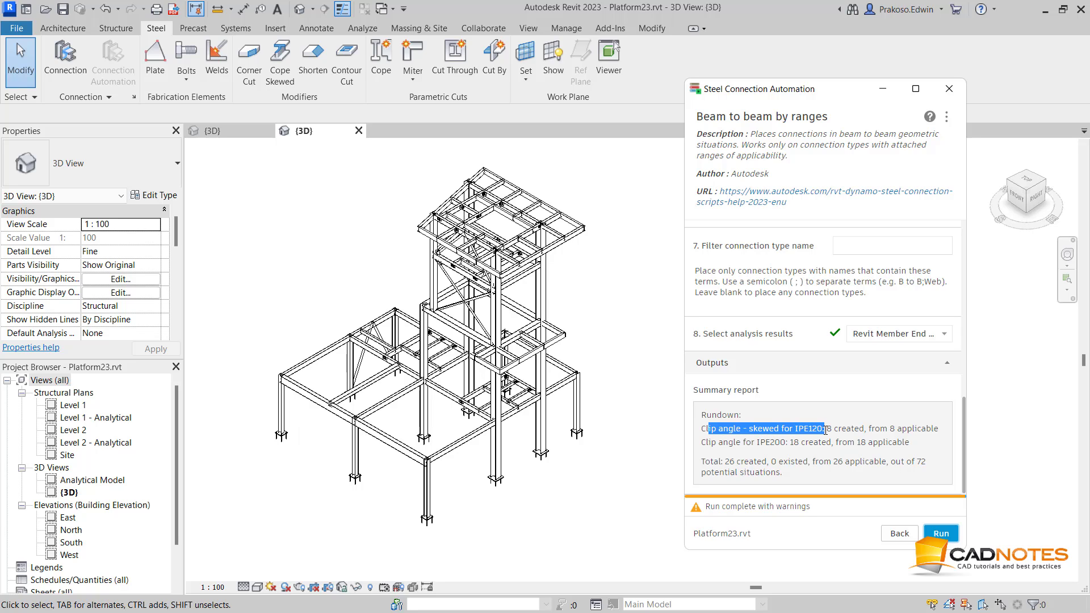
{"action": "left_click", "coordinate": [843, 429]}
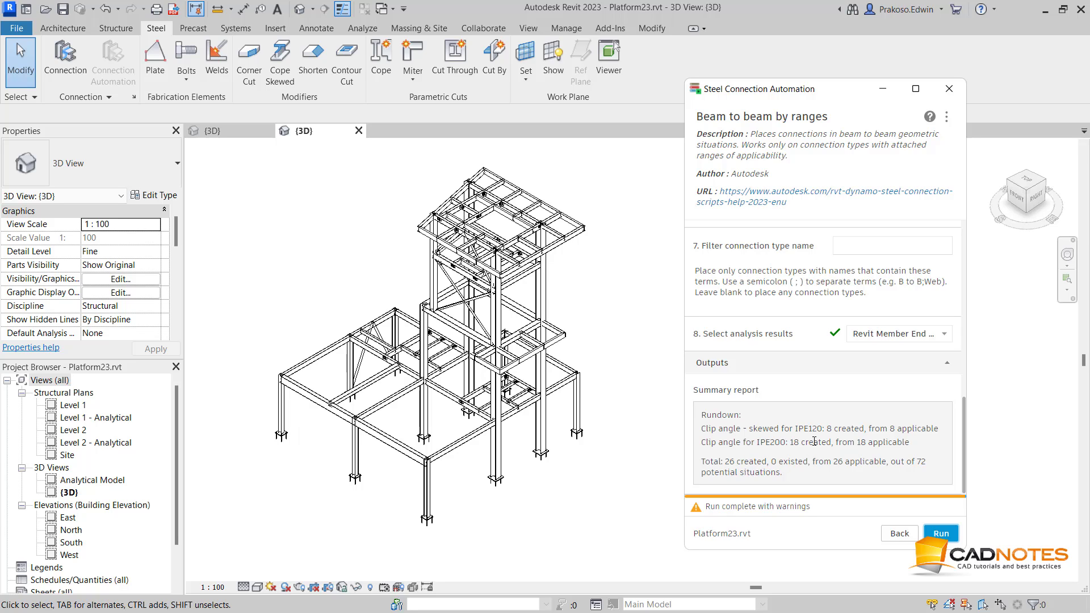
{"action": "left_click", "coordinate": [949, 88]}
{"action": "scroll", "coordinate": [370, 359], "scroll_direction": "up", "scroll_amount": 2}
{"action": "scroll", "coordinate": [376, 372], "scroll_direction": "up", "scroll_amount": 3}
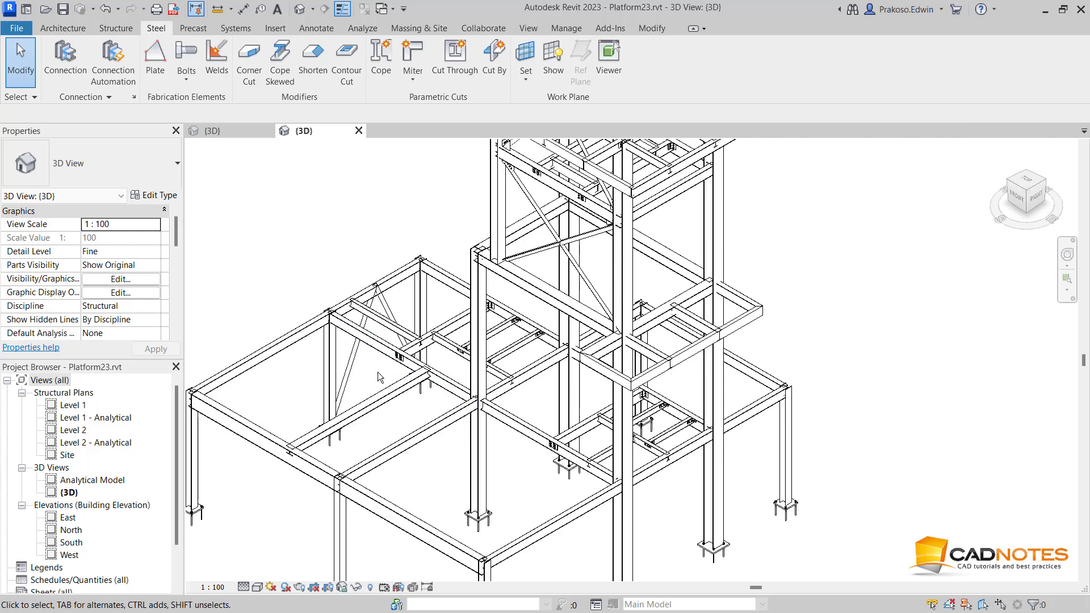
{"action": "scroll", "coordinate": [388, 350], "scroll_direction": "up", "scroll_amount": 3}
{"action": "scroll", "coordinate": [506, 433], "scroll_direction": "up", "scroll_amount": 1}
{"action": "scroll", "coordinate": [544, 414], "scroll_direction": "up", "scroll_amount": 1}
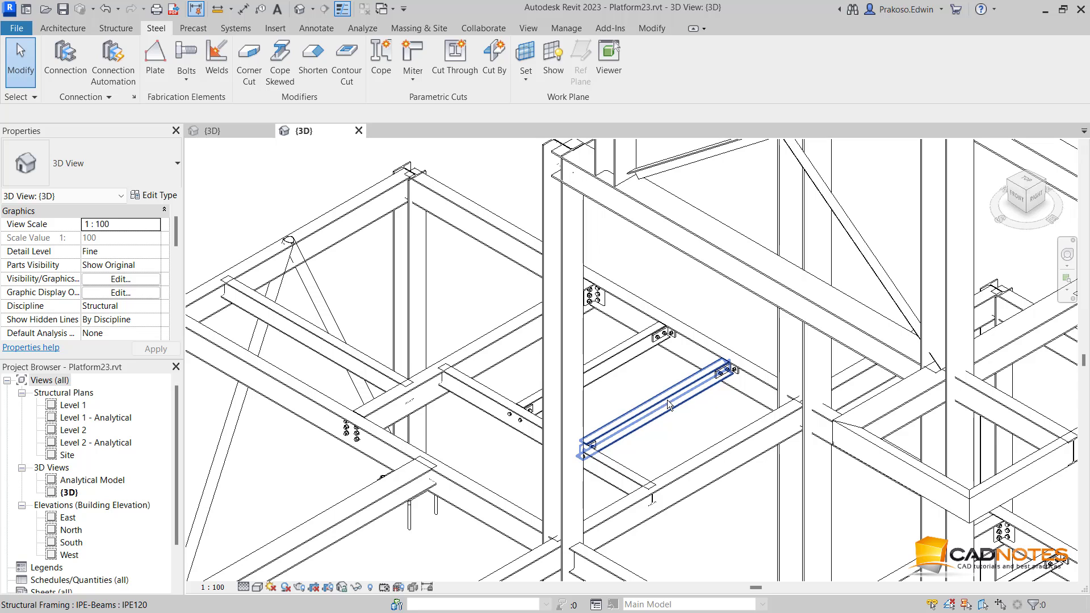
{"action": "scroll", "coordinate": [708, 325], "scroll_direction": "up", "scroll_amount": 2}
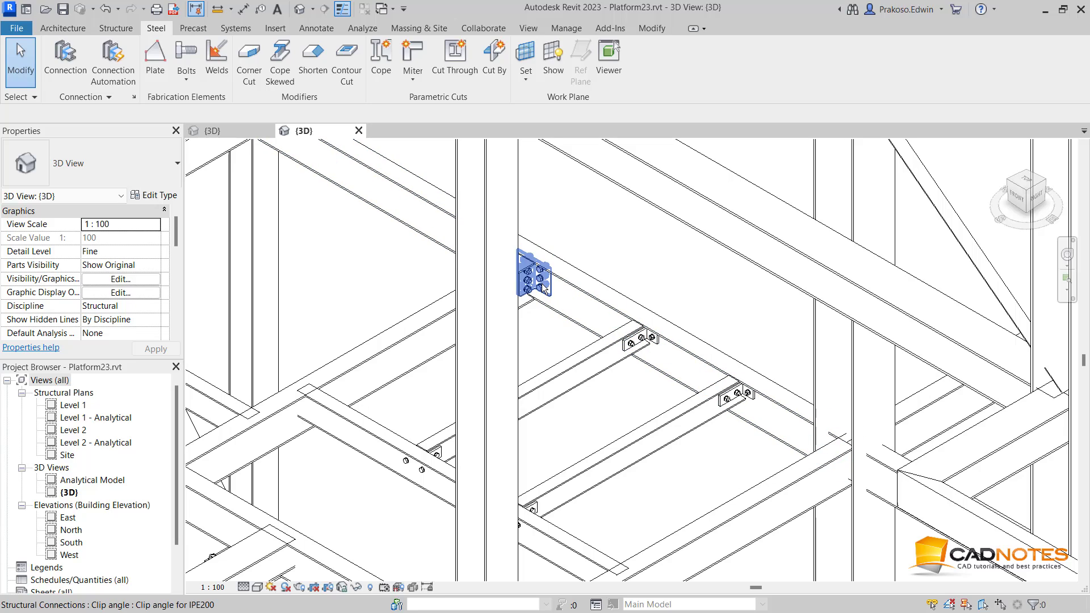
{"action": "scroll", "coordinate": [499, 474], "scroll_direction": "down", "scroll_amount": 2}
{"action": "scroll", "coordinate": [499, 475], "scroll_direction": "down", "scroll_amount": 1}
{"action": "scroll", "coordinate": [528, 491], "scroll_direction": "down", "scroll_amount": 1}
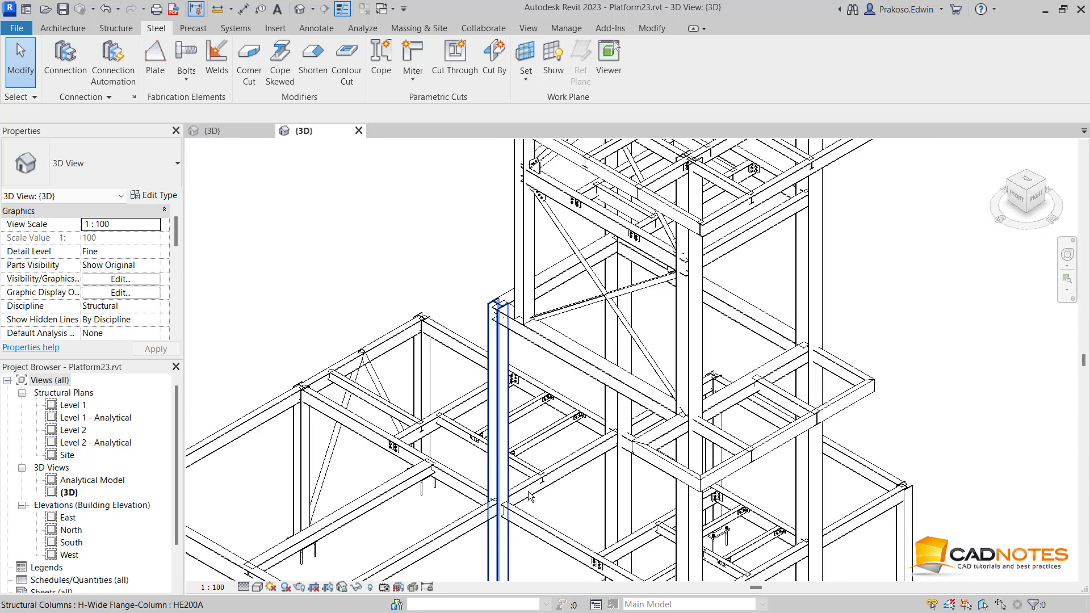
{"action": "scroll", "coordinate": [528, 492], "scroll_direction": "down", "scroll_amount": 1}
{"action": "scroll", "coordinate": [618, 369], "scroll_direction": "down", "scroll_amount": 1}
{"action": "scroll", "coordinate": [614, 356], "scroll_direction": "down", "scroll_amount": 1}
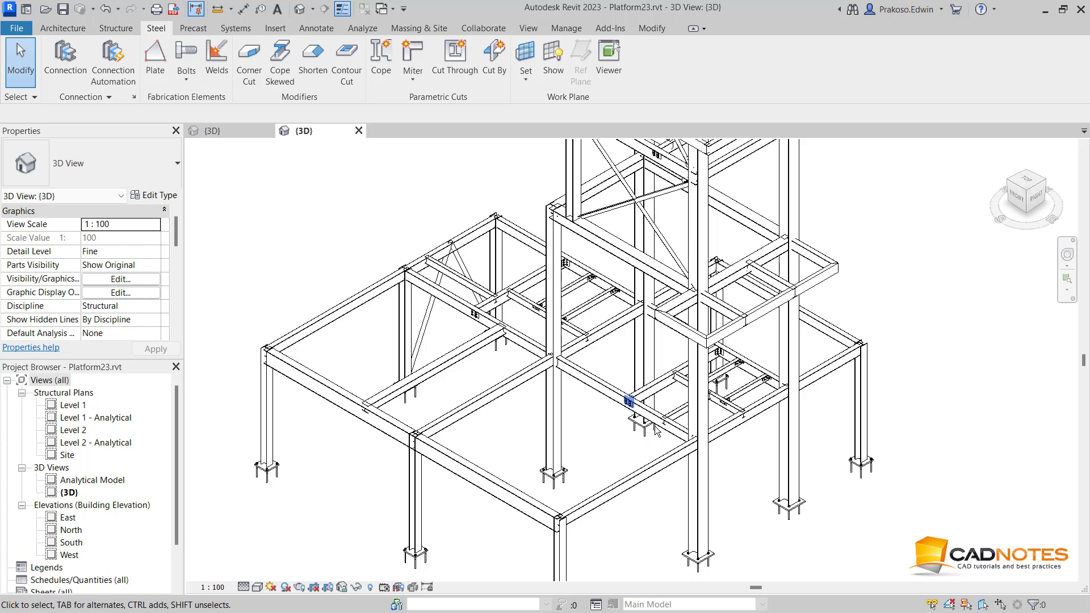
{"action": "scroll", "coordinate": [744, 489], "scroll_direction": "down", "scroll_amount": 1}
{"action": "middle_click_drag", "start_coordinate": [744, 489], "coordinate": [750, 525]}
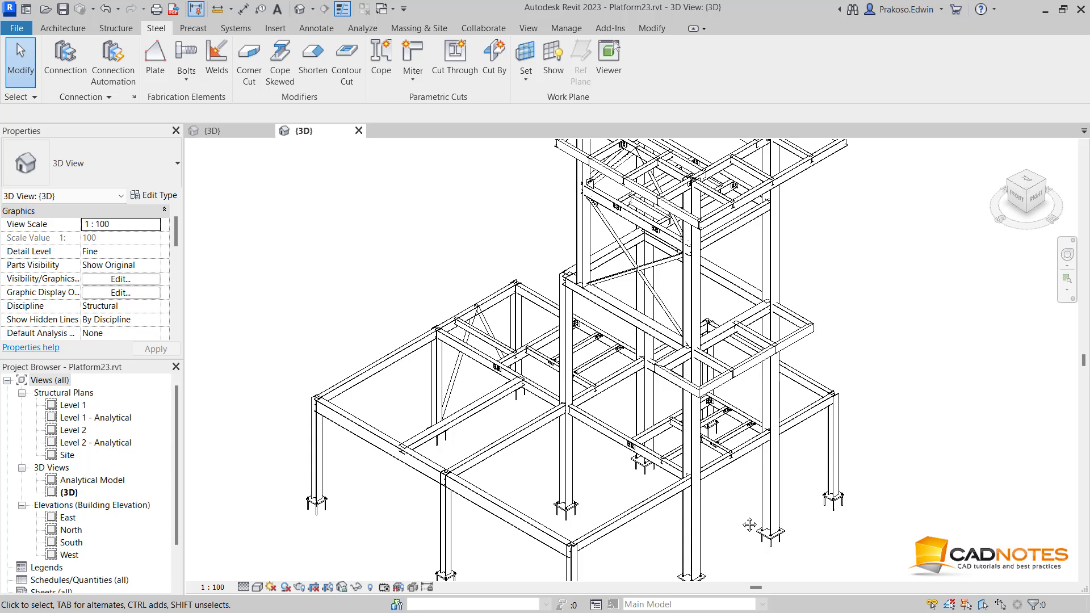
{"action": "middle_click_drag", "start_coordinate": [819, 270], "coordinate": [761, 406]}
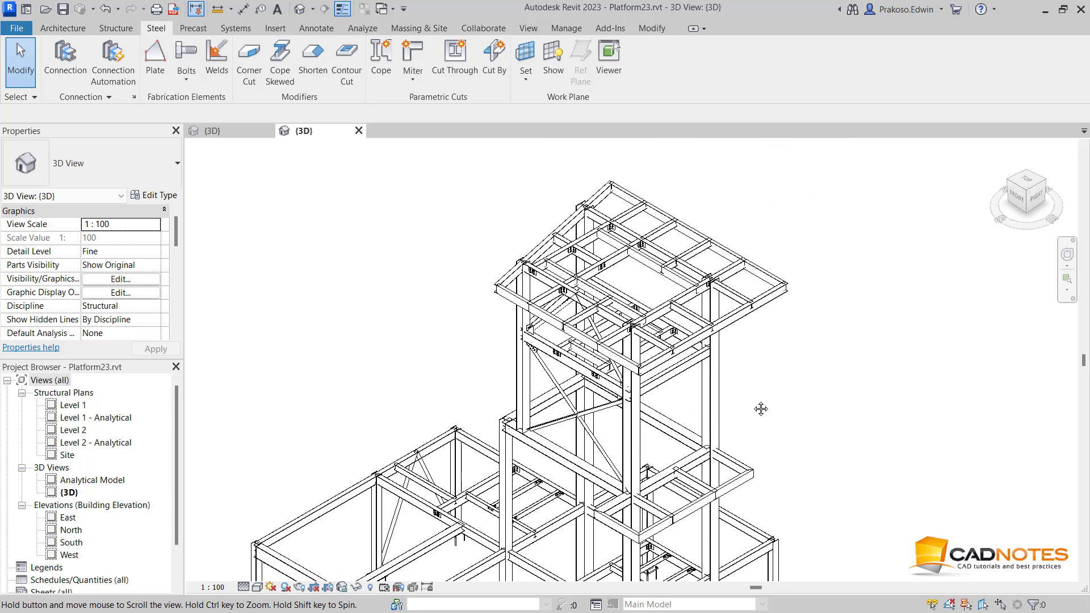
{"action": "scroll", "coordinate": [647, 255], "scroll_direction": "up", "scroll_amount": 1}
{"action": "scroll", "coordinate": [648, 270], "scroll_direction": "up", "scroll_amount": 1}
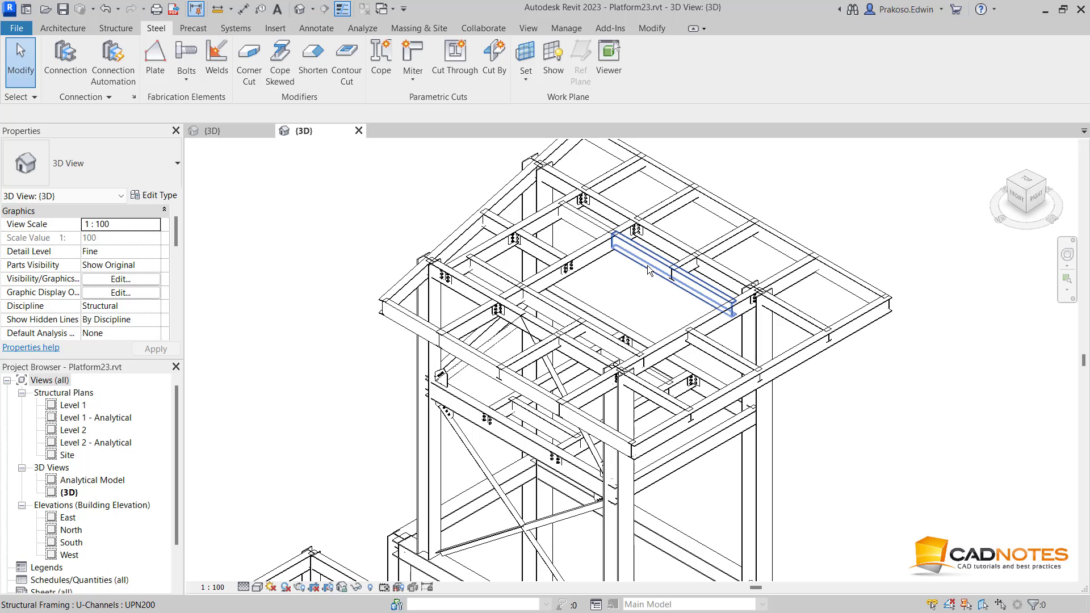